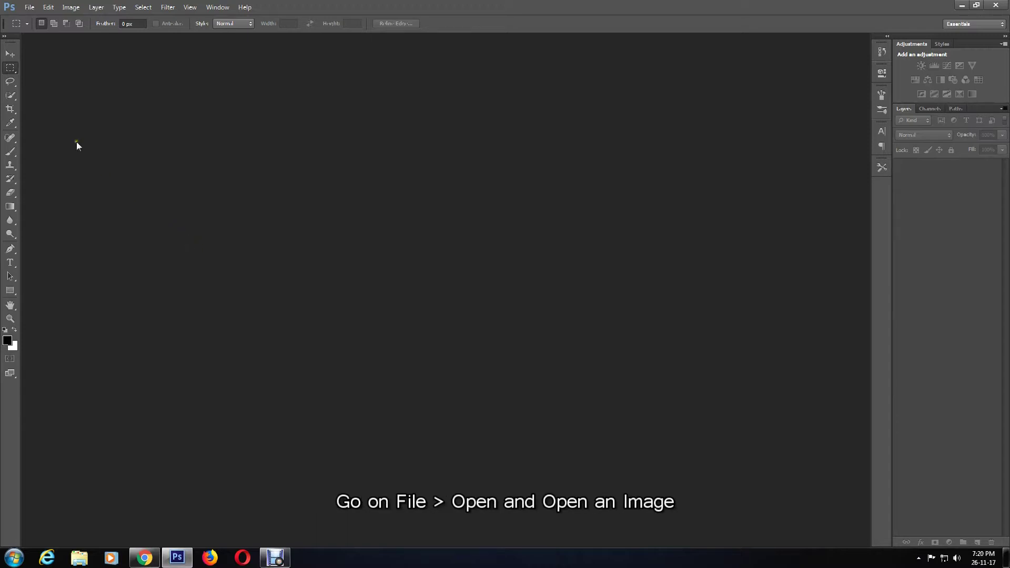
# Open the photo of the woman in the magenta top and plaid skirt.
pyautogui.click(31, 8)
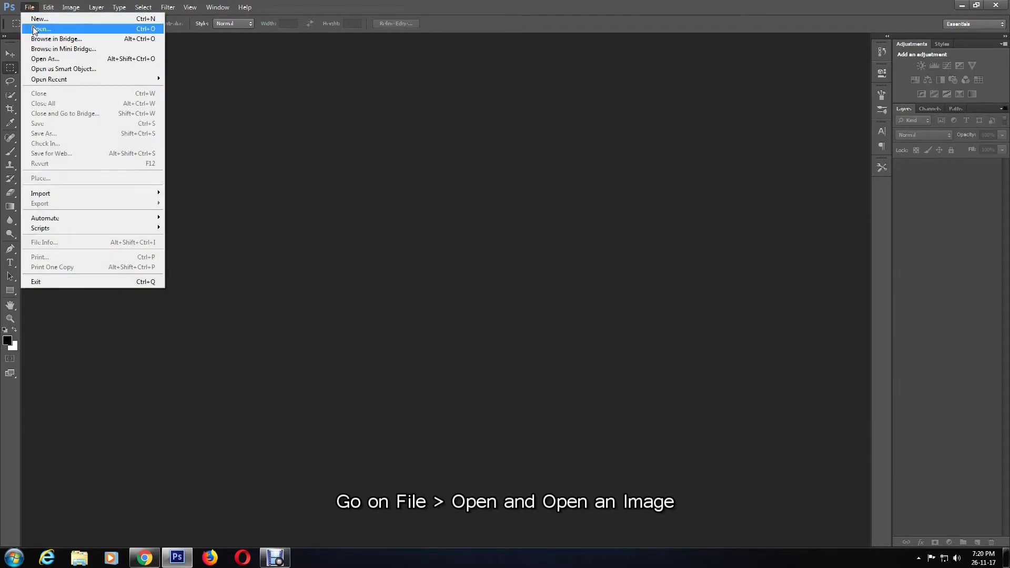
pyautogui.click(33, 26)
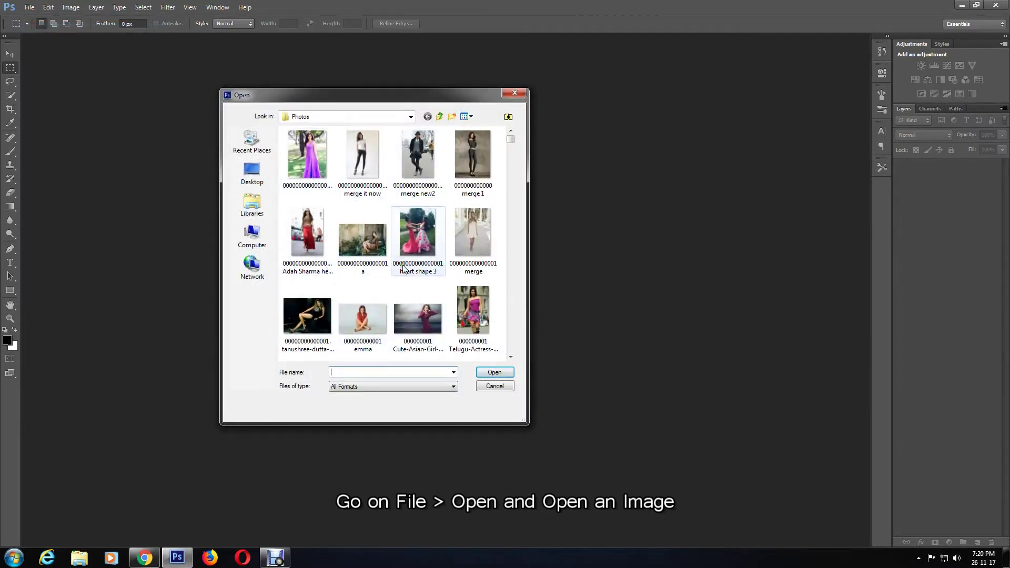
pyautogui.doubleClick(459, 304)
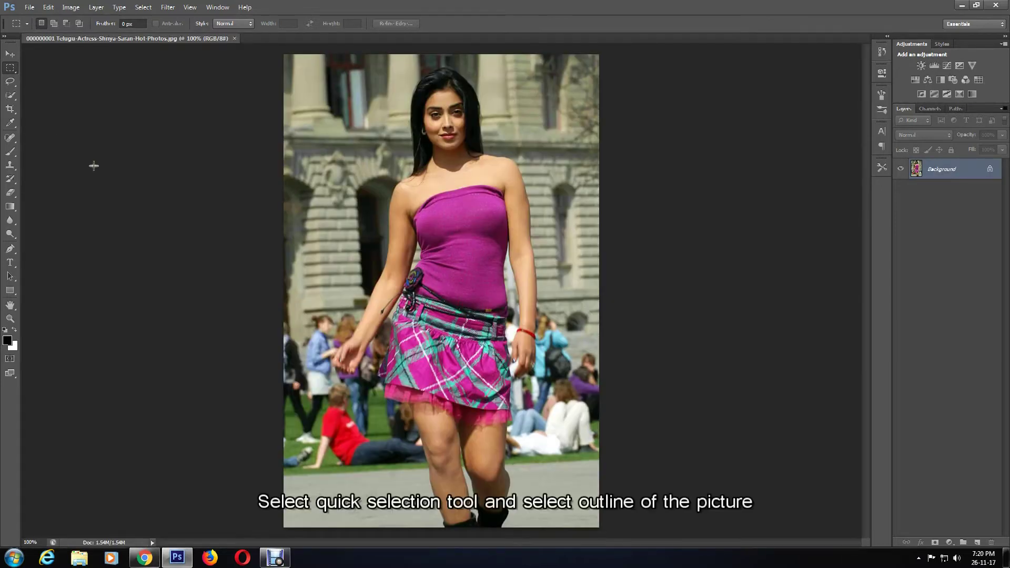
# With Quick Selection in Add mode, select the woman's head, torso, waist and both arms.
pyautogui.click(10, 99)
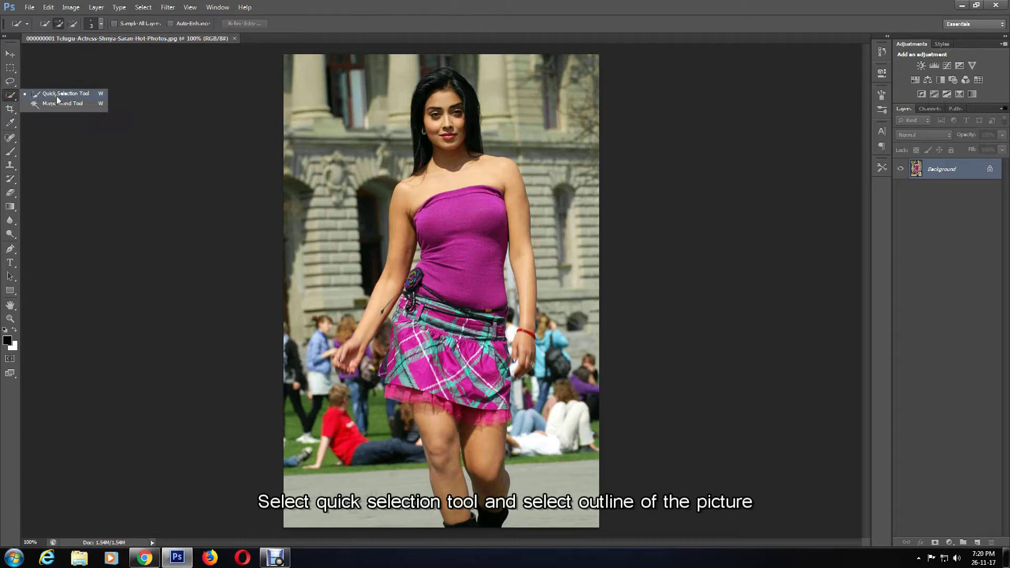
pyautogui.click(71, 96)
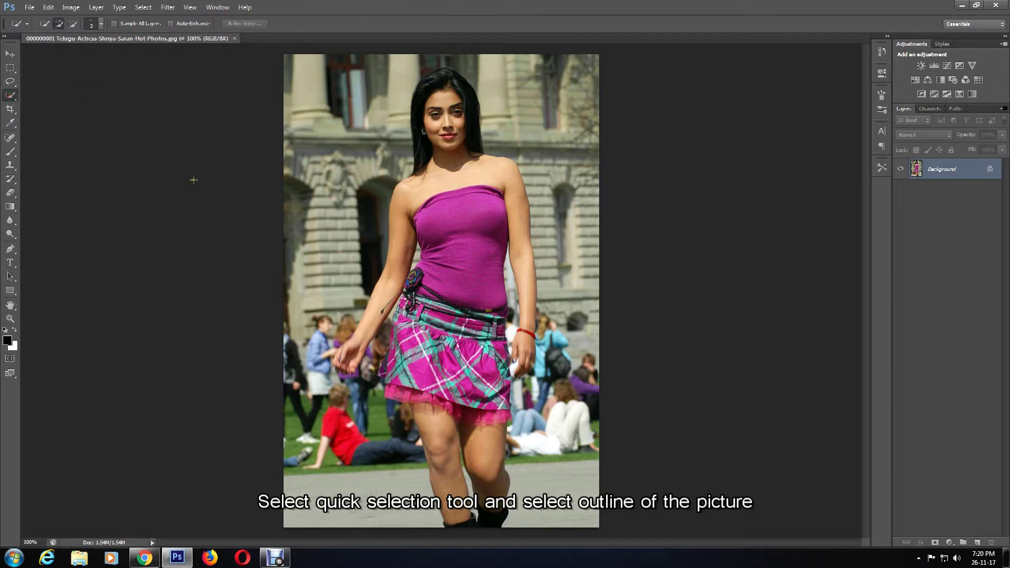
pyautogui.click(58, 25)
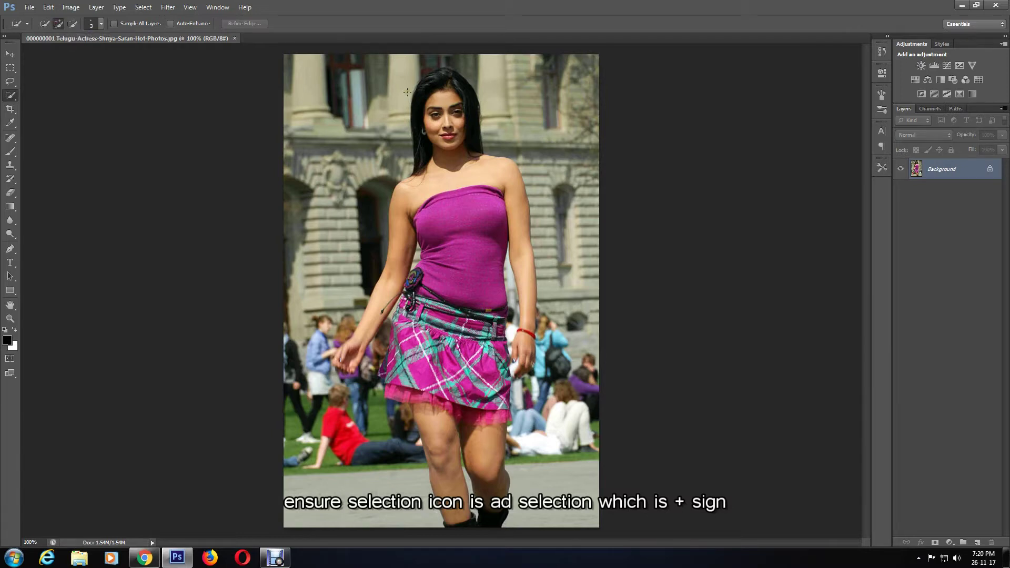
pyautogui.moveTo(440, 76); pyautogui.dragTo(447, 169)
pyautogui.moveTo(447, 168)
pyautogui.mouseDown()
pyautogui.moveTo(449, 355)
pyautogui.moveTo(494, 405)
pyautogui.moveTo(494, 450)
pyautogui.moveTo(465, 463)
pyautogui.moveTo(458, 369)
pyautogui.moveTo(500, 426)
pyautogui.moveTo(512, 354)
pyautogui.mouseUp()
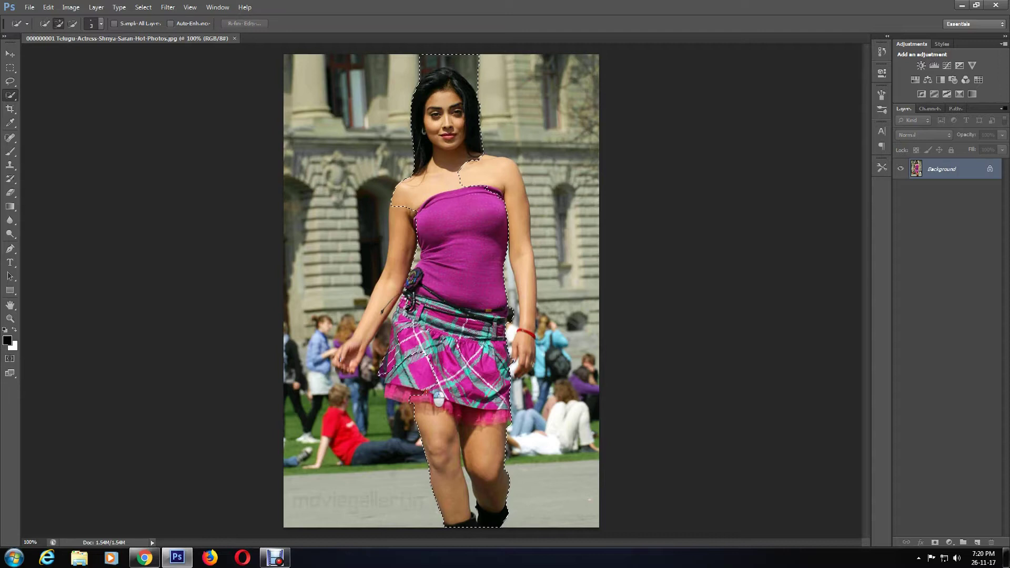
pyautogui.moveTo(437, 337); pyautogui.dragTo(520, 372)
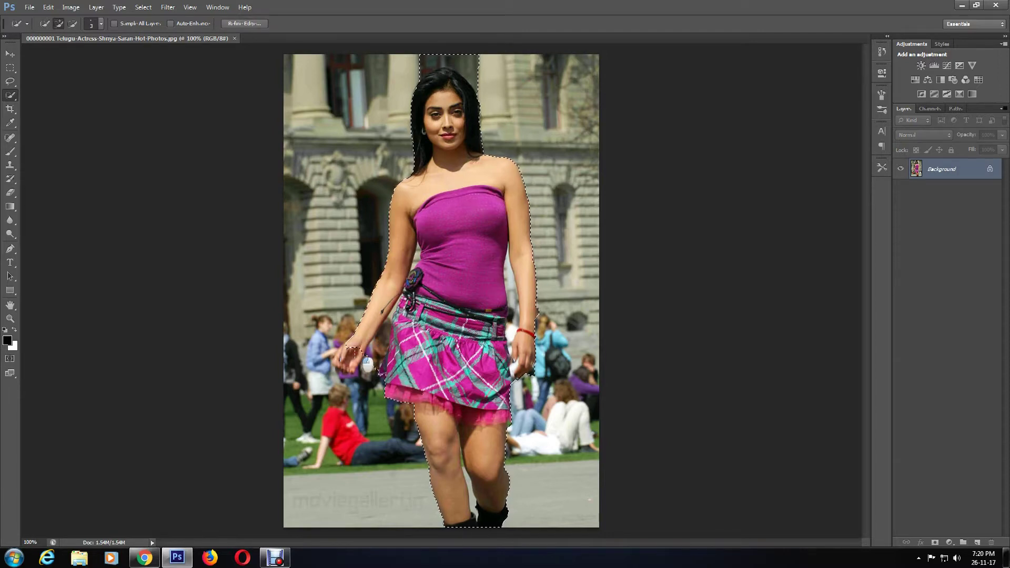
pyautogui.moveTo(371, 305); pyautogui.dragTo(340, 363)
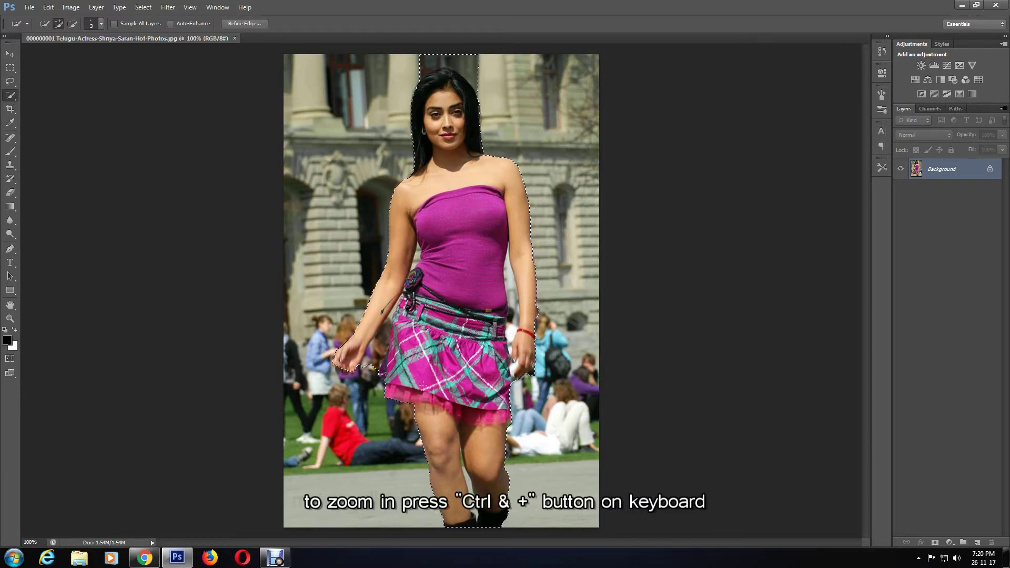
# Zoom to 200% and subtract the background strip above her head from the selection.
pyautogui.hotkey('ctrl', '+')
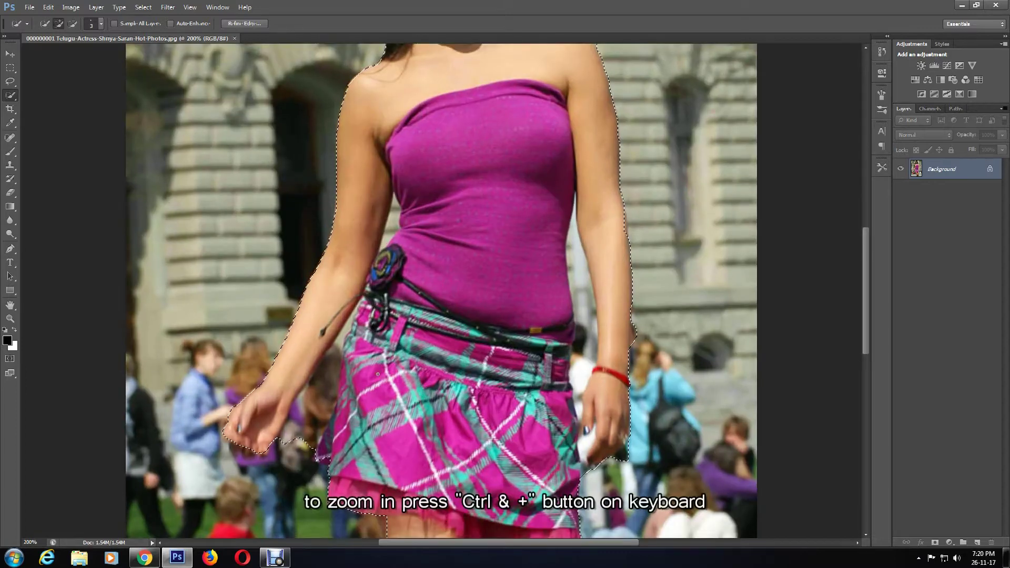
pyautogui.scroll(2, 378, 374)
pyautogui.scroll(2, 381, 371)
pyautogui.scroll(2, 387, 366)
pyautogui.scroll(2, 392, 362)
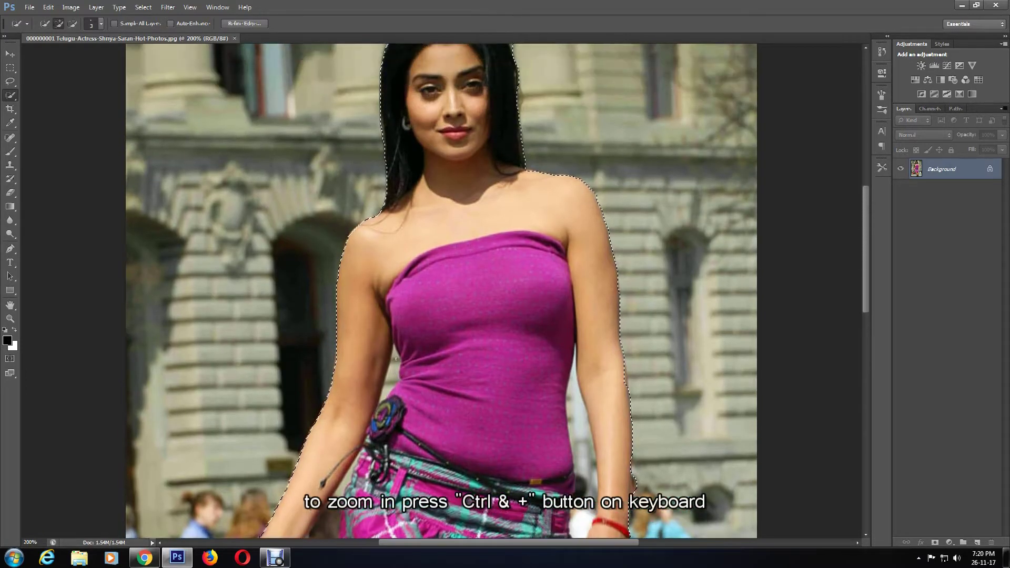
pyautogui.scroll(2, 416, 326)
pyautogui.scroll(2, 437, 291)
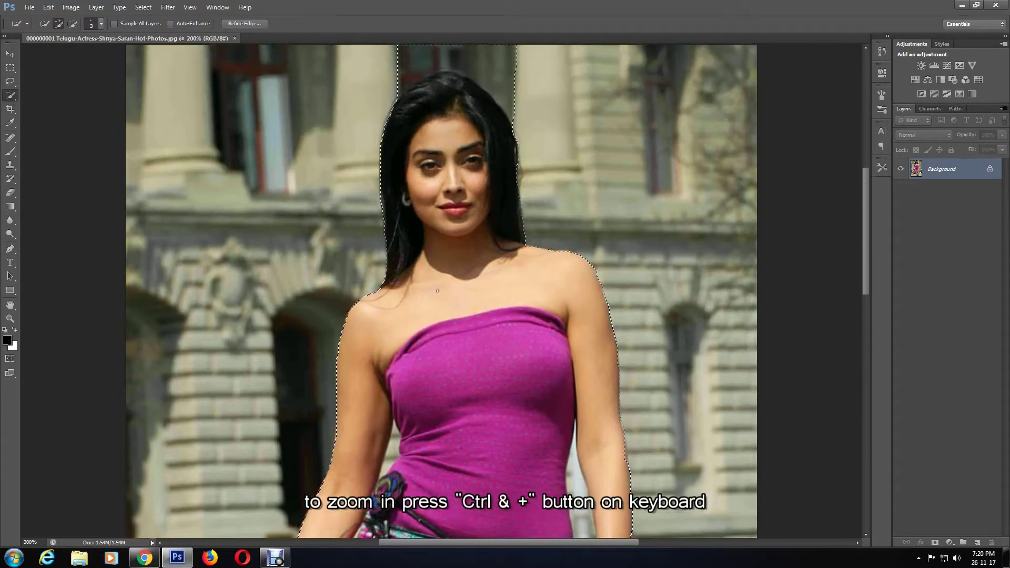
pyautogui.scroll(2, 439, 284)
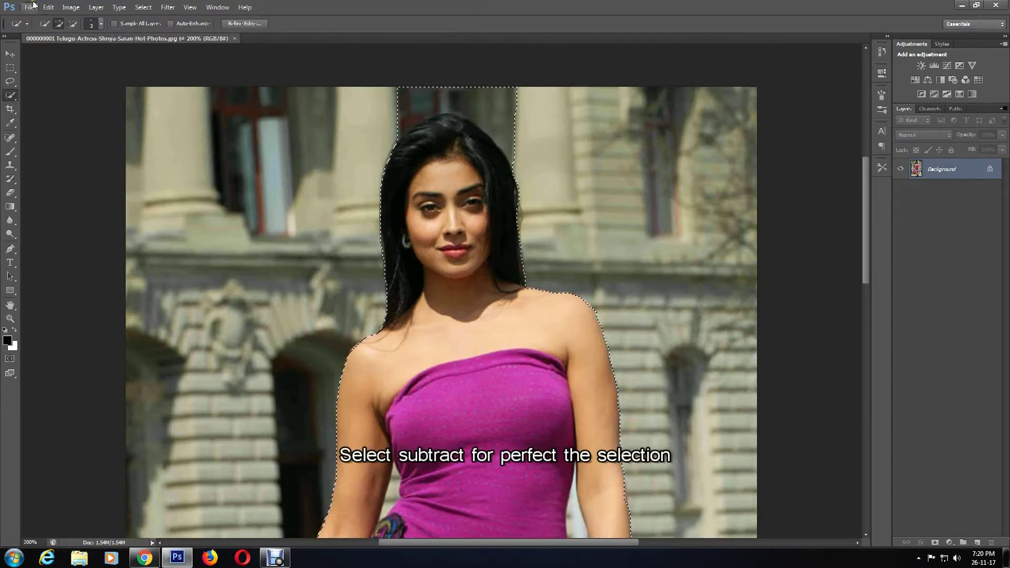
pyautogui.click(74, 25)
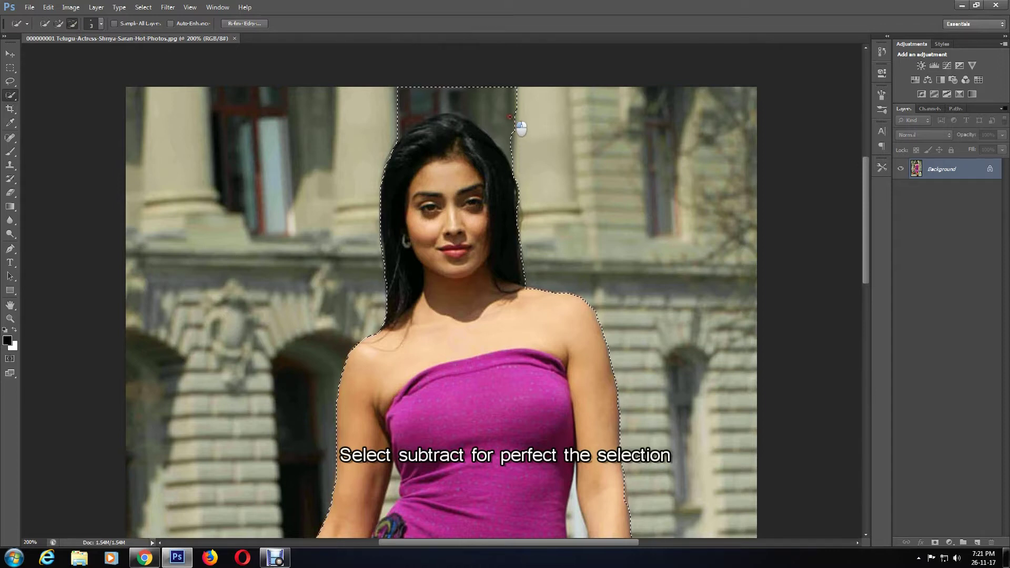
pyautogui.moveTo(491, 98); pyautogui.dragTo(522, 132)
# Trim the background out of the selection between her legs and along the inner leg.
pyautogui.scroll(-3, 522, 132)
pyautogui.scroll(-4, 522, 132)
pyautogui.scroll(-1, 578, 316)
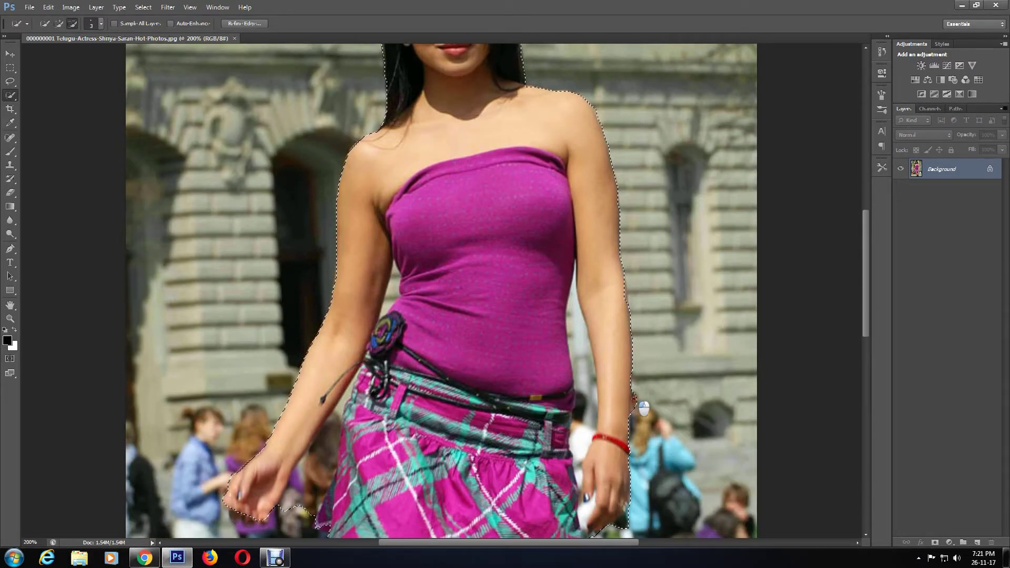
pyautogui.scroll(-2, 637, 468)
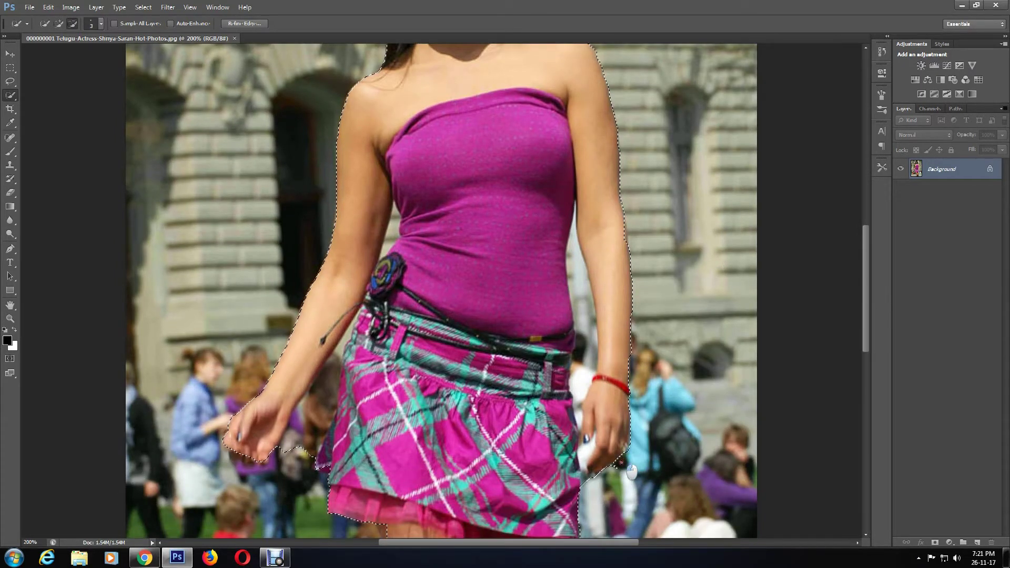
pyautogui.scroll(-1, 636, 480)
pyautogui.scroll(-4, 635, 481)
pyautogui.scroll(-4, 629, 471)
pyautogui.scroll(-4, 624, 465)
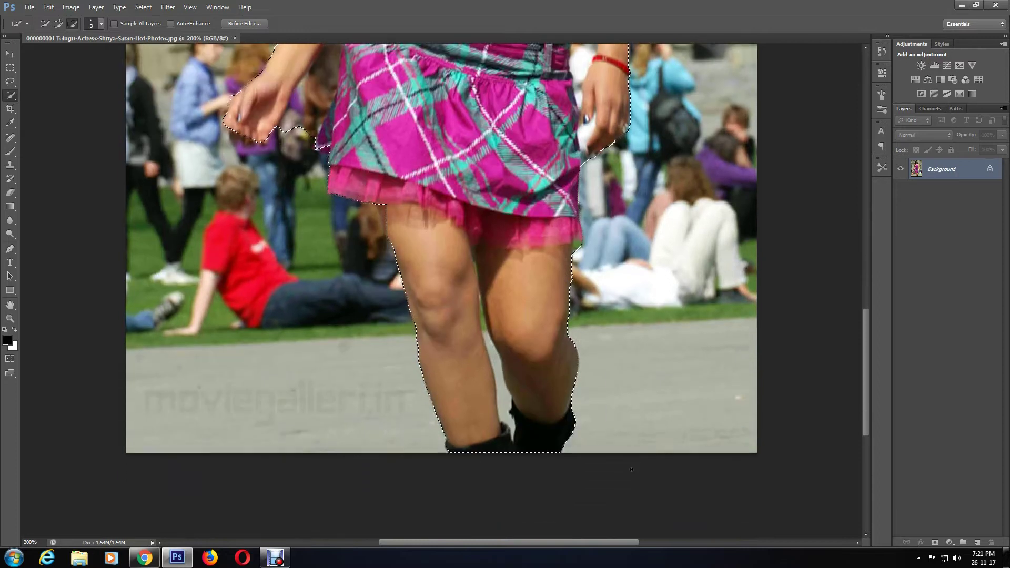
pyautogui.scroll(1, 620, 461)
pyautogui.scroll(1, 579, 421)
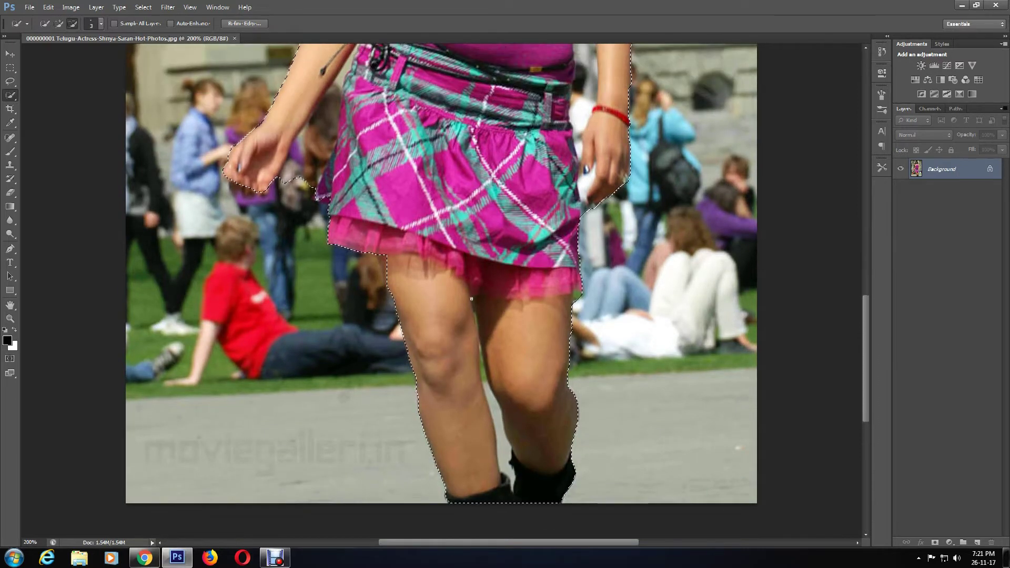
pyautogui.moveTo(472, 301); pyautogui.dragTo(478, 325)
pyautogui.moveTo(482, 353); pyautogui.dragTo(495, 427)
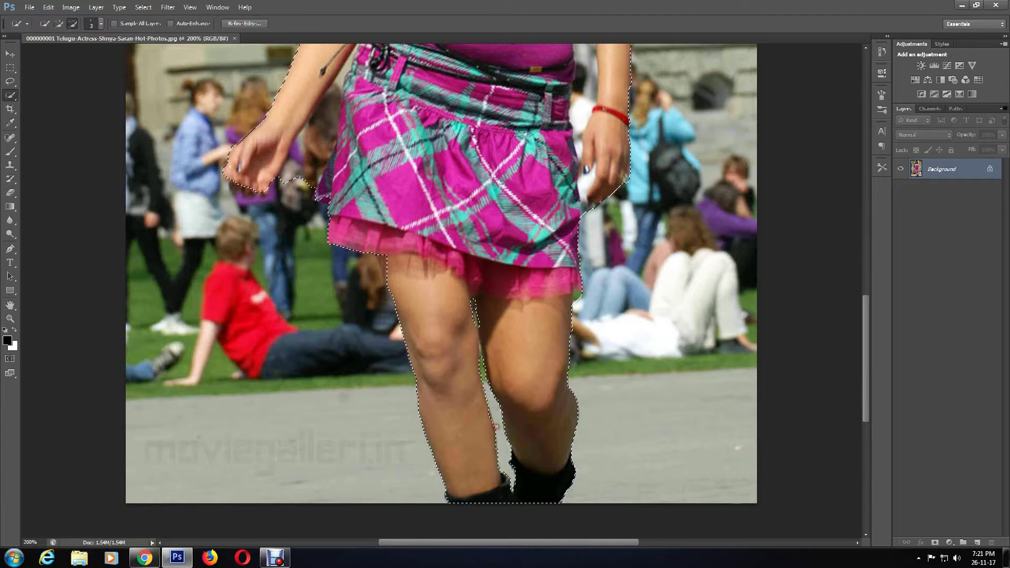
# Remove background from the selection between her hand and skirt.
pyautogui.scroll(2, 422, 369)
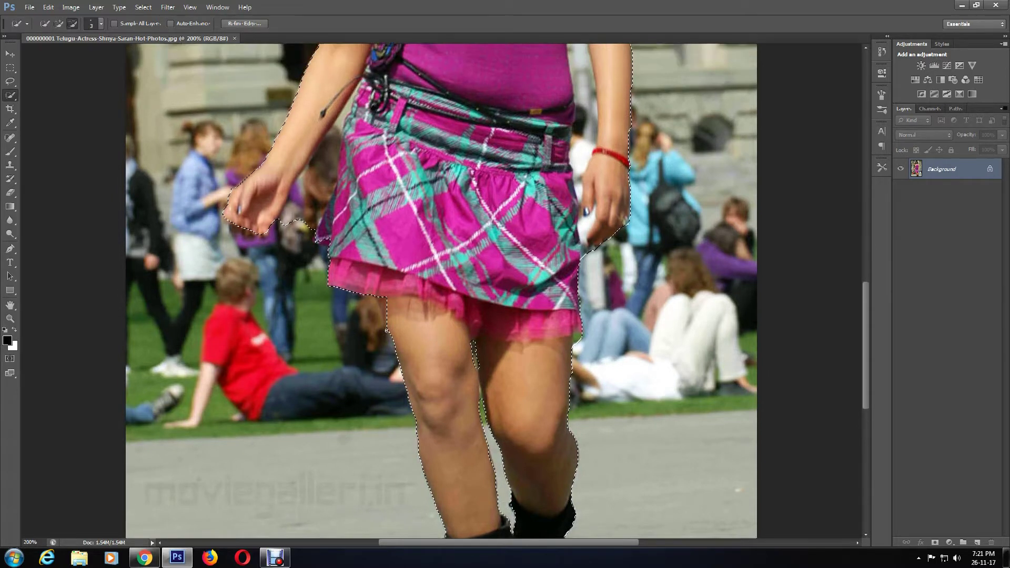
pyautogui.scroll(2, 371, 323)
pyautogui.scroll(1, 372, 323)
pyautogui.scroll(1, 347, 290)
pyautogui.scroll(1, 319, 257)
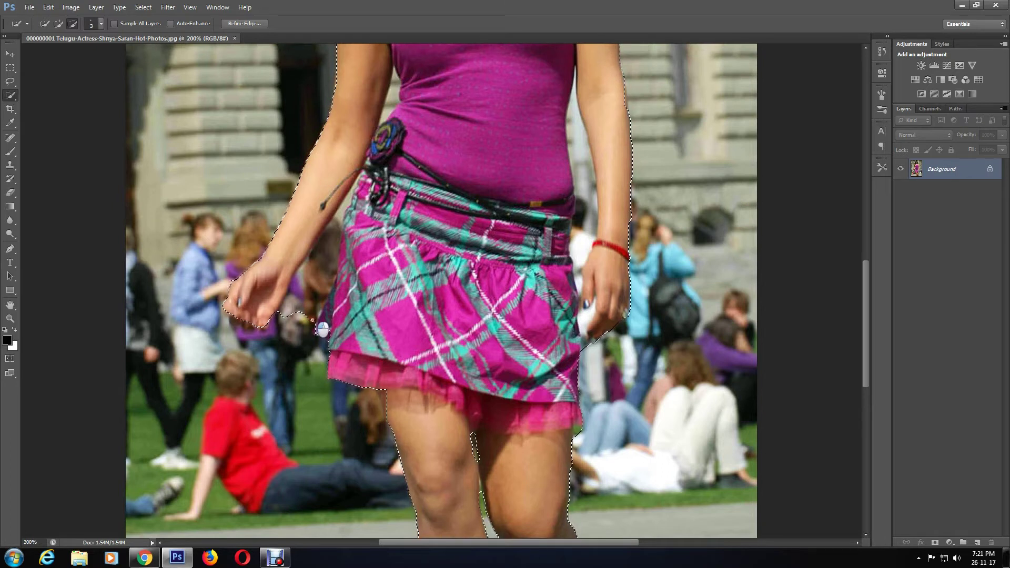
pyautogui.click(322, 319)
# Subtract the background gaps between hand, skirt, arm and torso from the selection.
pyautogui.moveTo(316, 301)
pyautogui.mouseDown()
pyautogui.moveTo(338, 227)
pyautogui.moveTo(375, 200)
pyautogui.mouseUp()
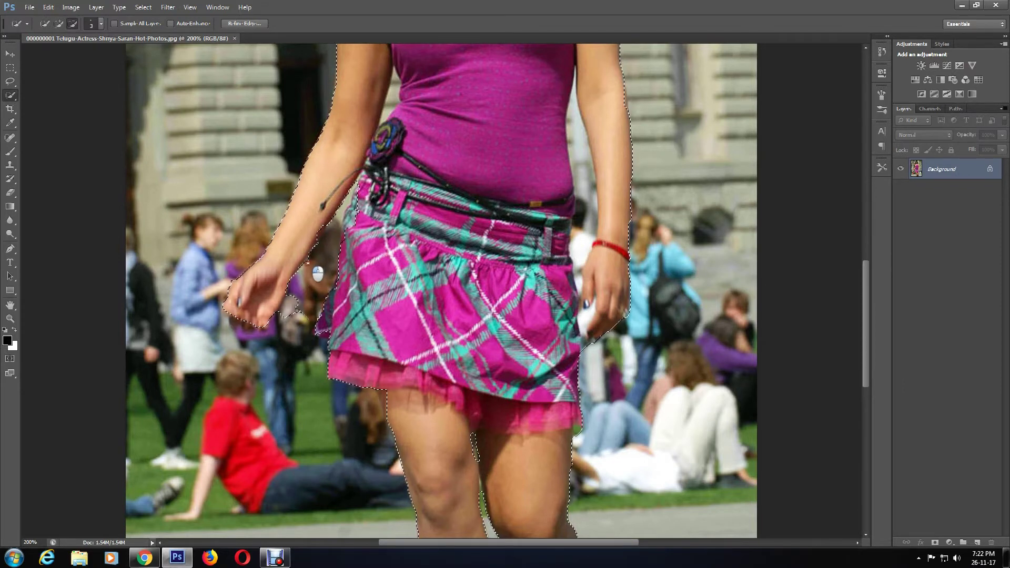
pyautogui.scroll(3, 375, 200)
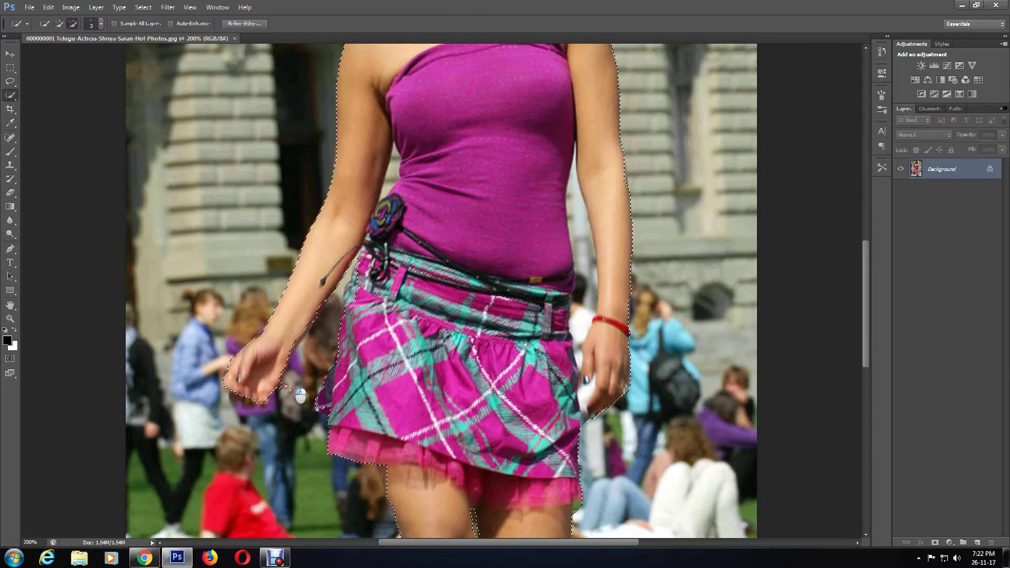
pyautogui.moveTo(301, 397); pyautogui.dragTo(287, 392)
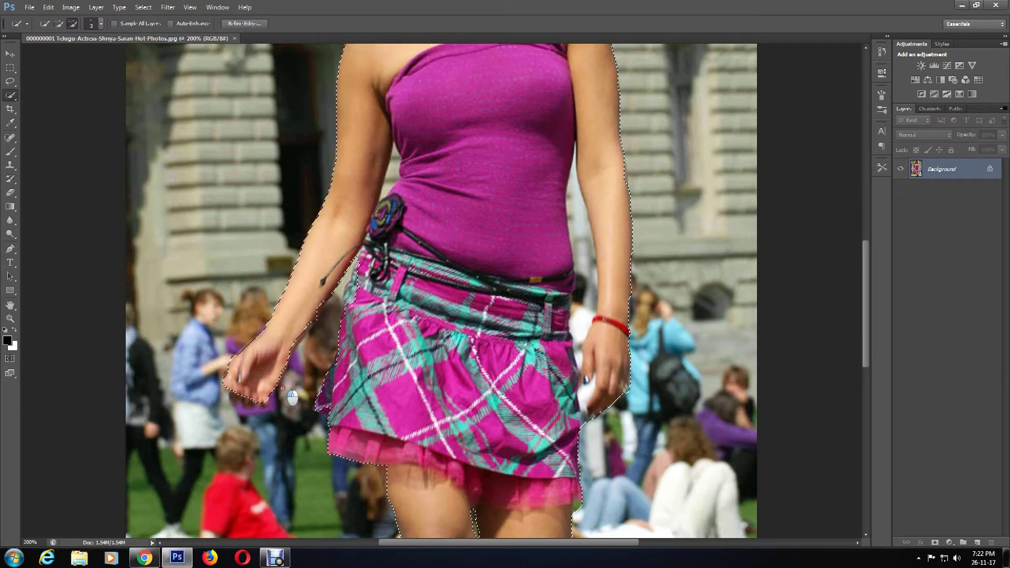
pyautogui.scroll(1, 482, 416)
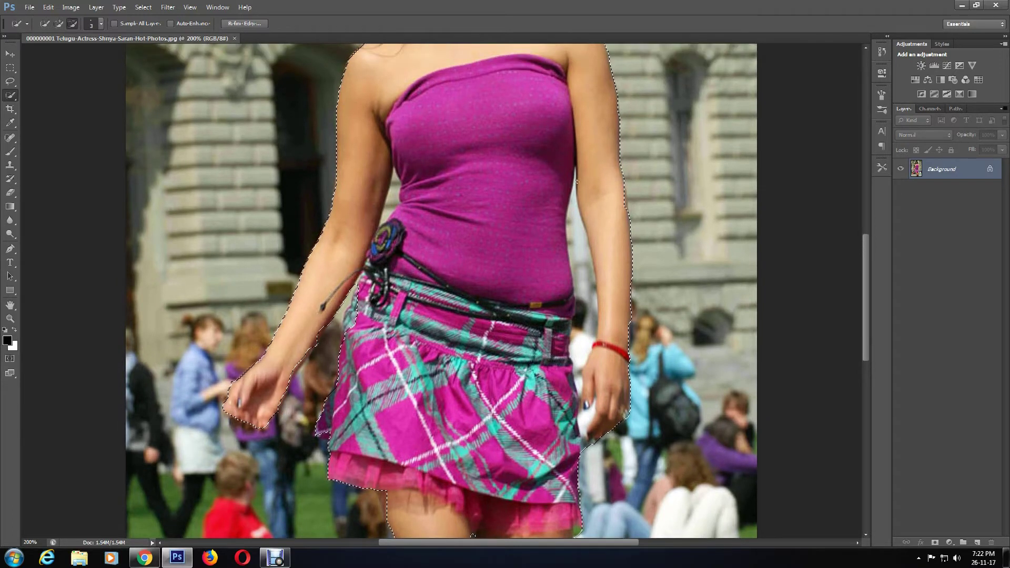
pyautogui.moveTo(576, 170)
pyautogui.mouseDown()
pyautogui.moveTo(582, 362)
pyautogui.moveTo(590, 331)
pyautogui.mouseUp()
pyautogui.moveTo(587, 415); pyautogui.dragTo(588, 409)
pyautogui.moveTo(569, 170); pyautogui.dragTo(578, 188)
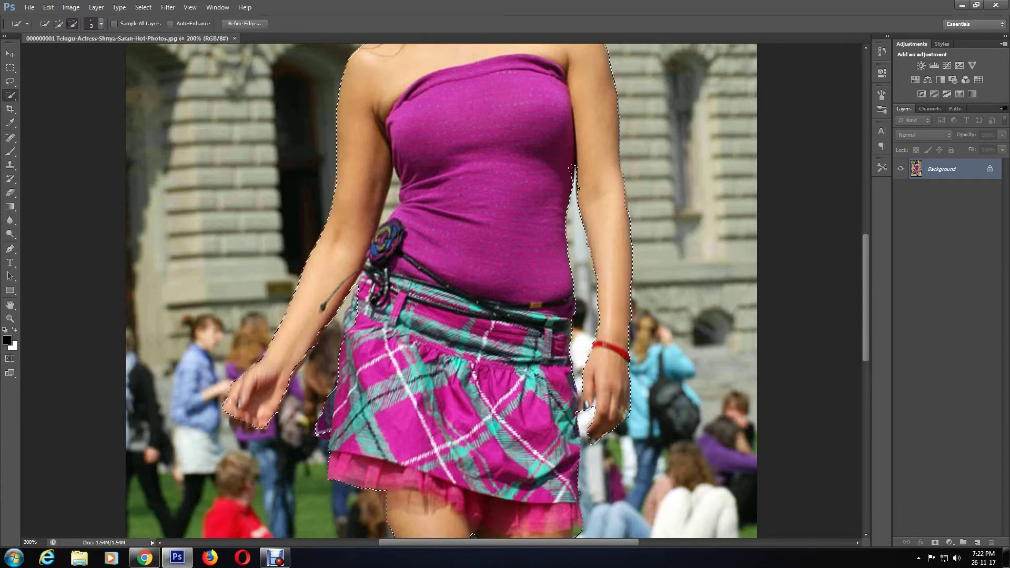
pyautogui.scroll(3, 580, 178)
pyautogui.scroll(1, 580, 178)
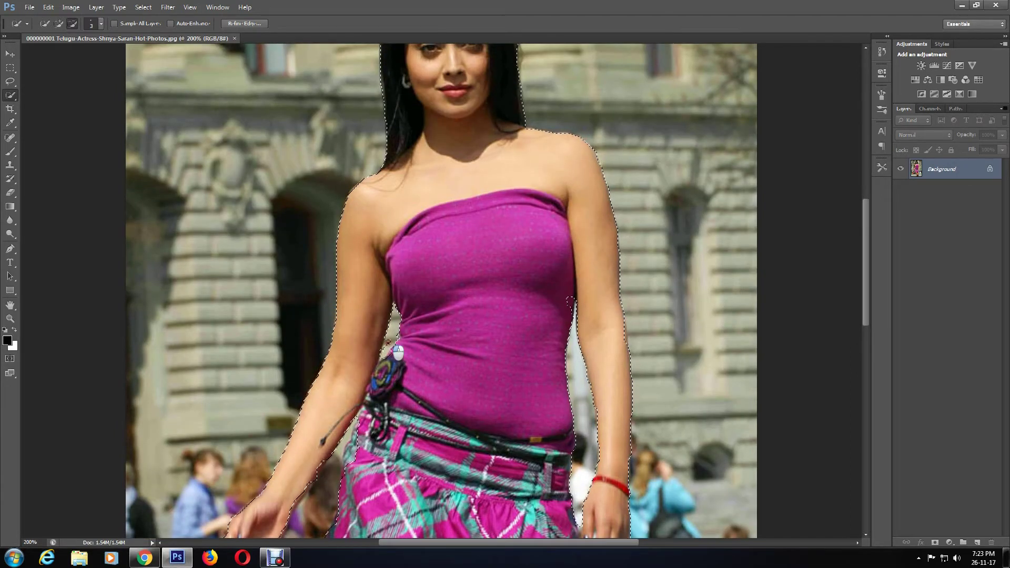
# In Add mode, extend the selection along the leg edge.
pyautogui.click(58, 24)
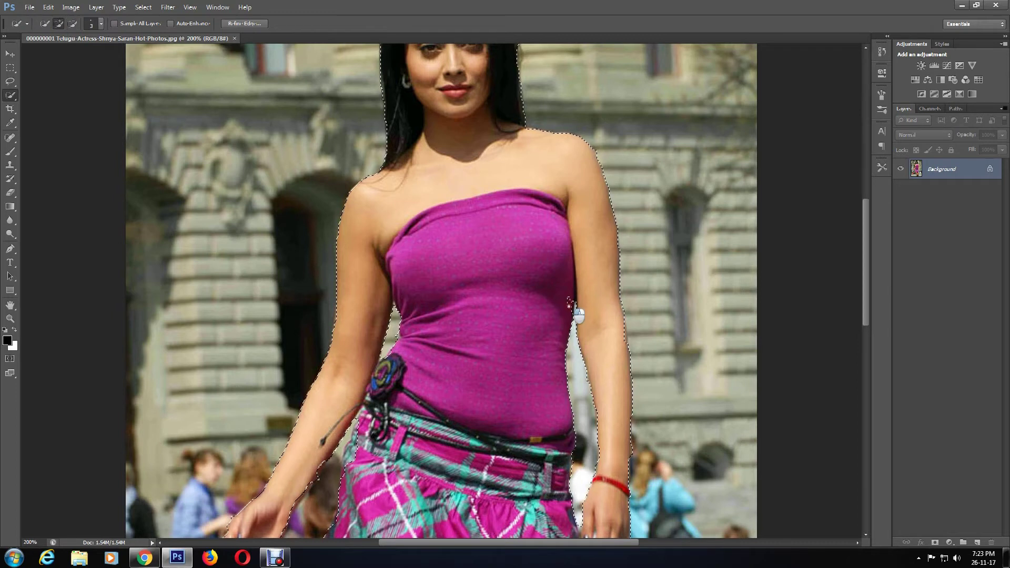
pyautogui.scroll(3, 632, 343)
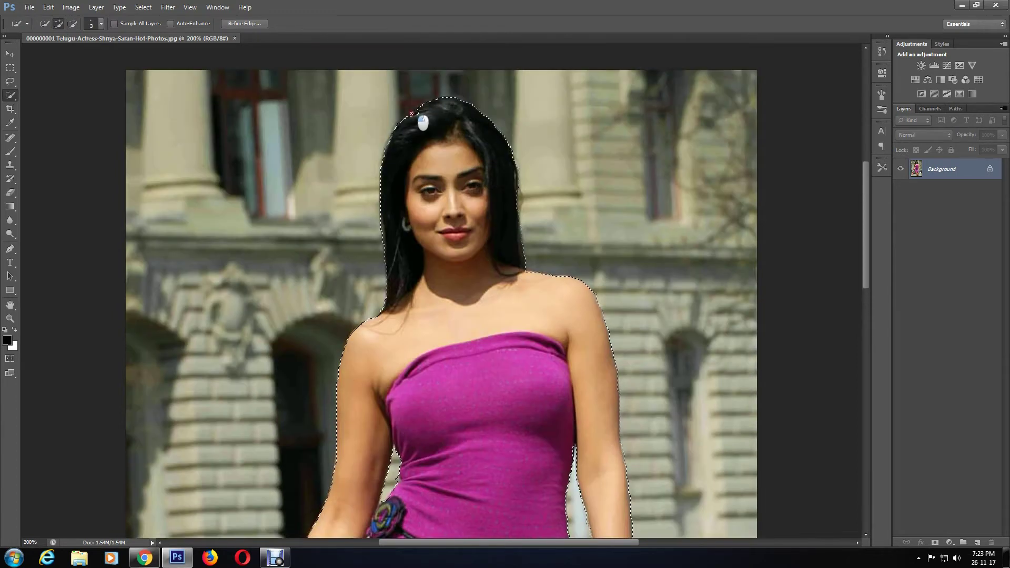
pyautogui.scroll(-3, 408, 117)
pyautogui.scroll(-3, 319, 360)
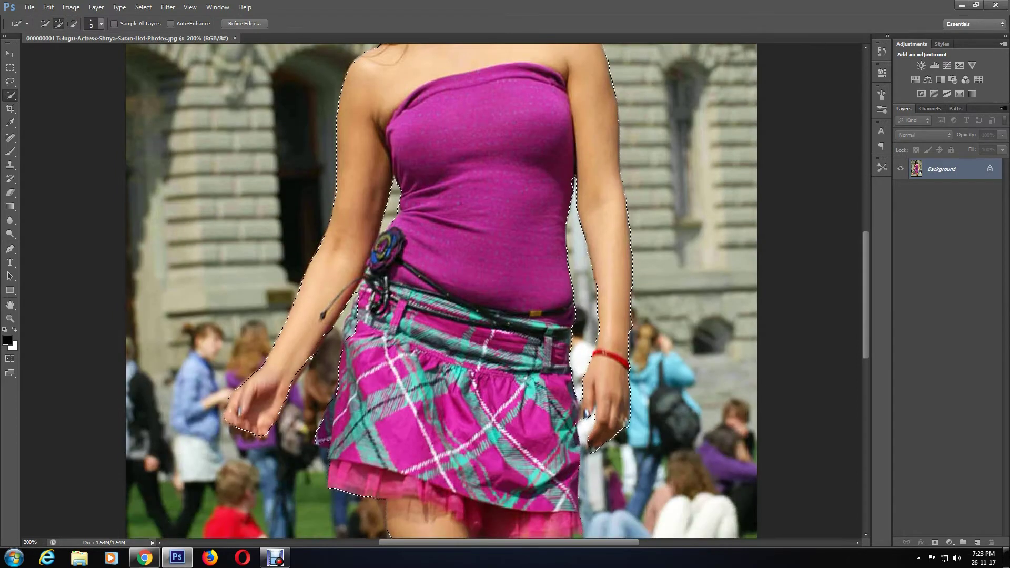
pyautogui.scroll(-1, 319, 359)
pyautogui.scroll(-2, 395, 410)
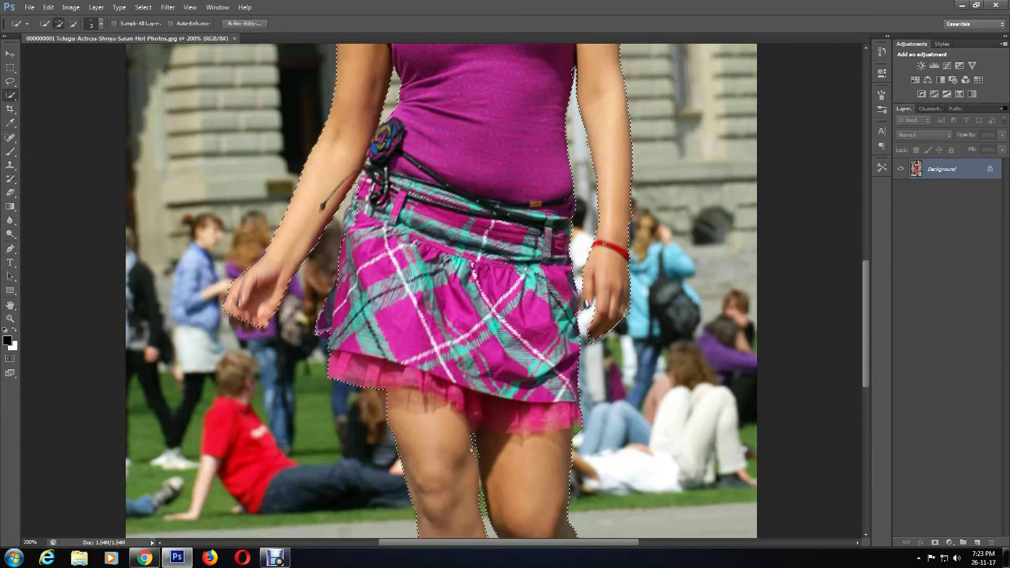
pyautogui.click(477, 461)
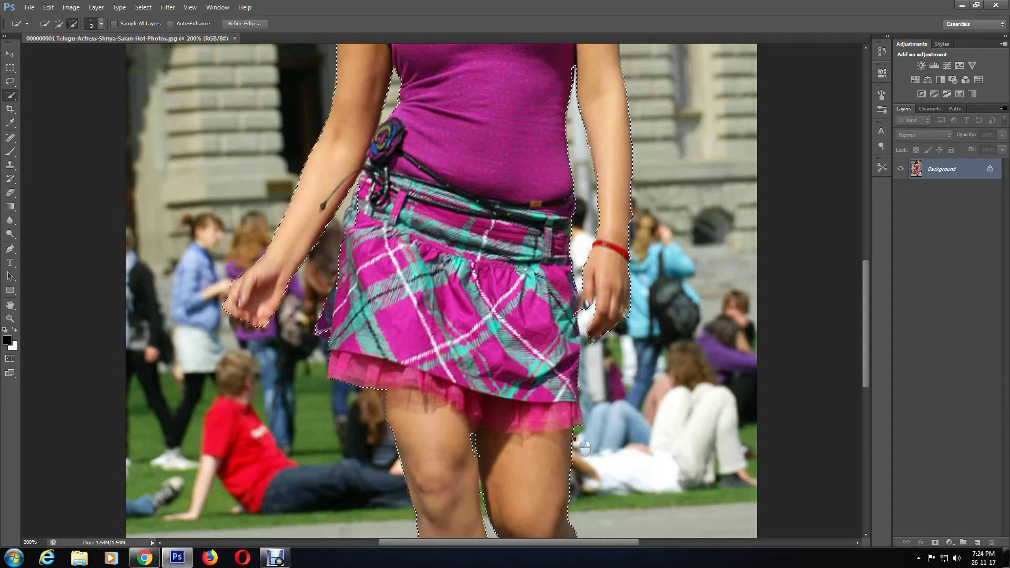
# Bring up Refine Edge for the selection, previewing the woman on white.
pyautogui.scroll(-1, 634, 271)
pyautogui.scroll(-1, 634, 272)
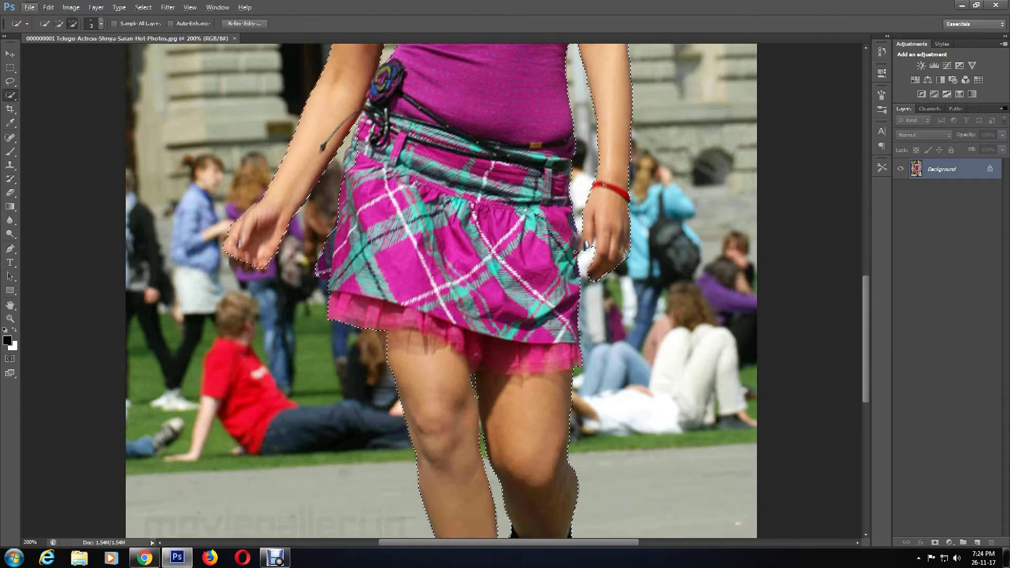
pyautogui.scroll(-1, 632, 269)
pyautogui.scroll(1, 627, 261)
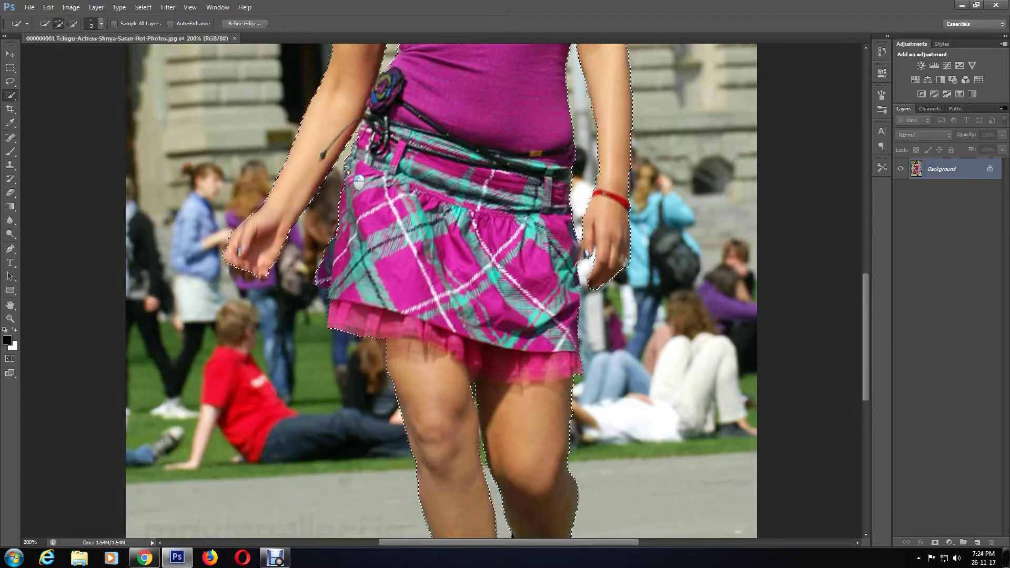
pyautogui.scroll(2, 580, 180)
pyautogui.scroll(3, 581, 180)
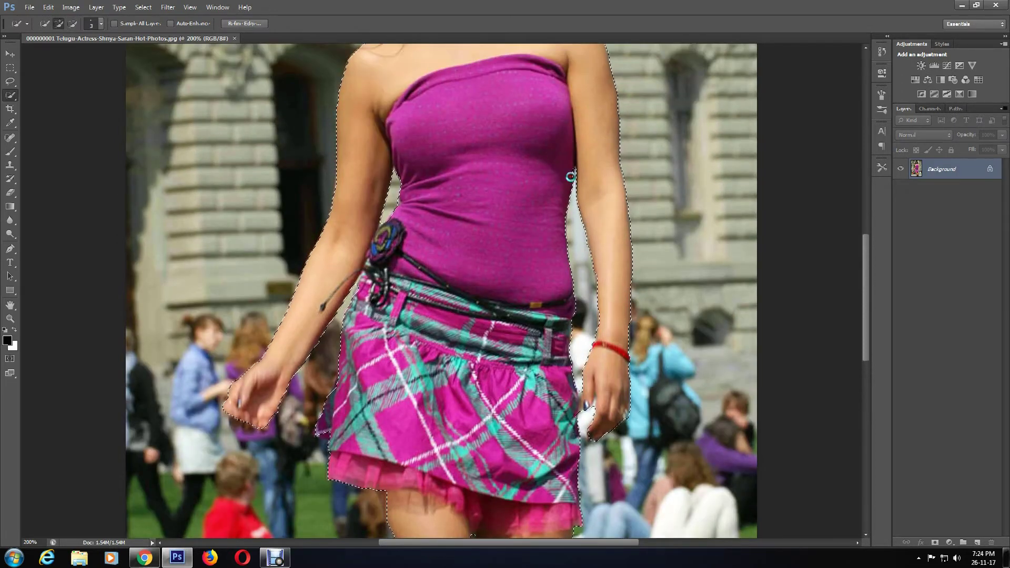
pyautogui.scroll(7, 580, 180)
pyautogui.scroll(1, 573, 168)
pyautogui.scroll(-1, 540, 138)
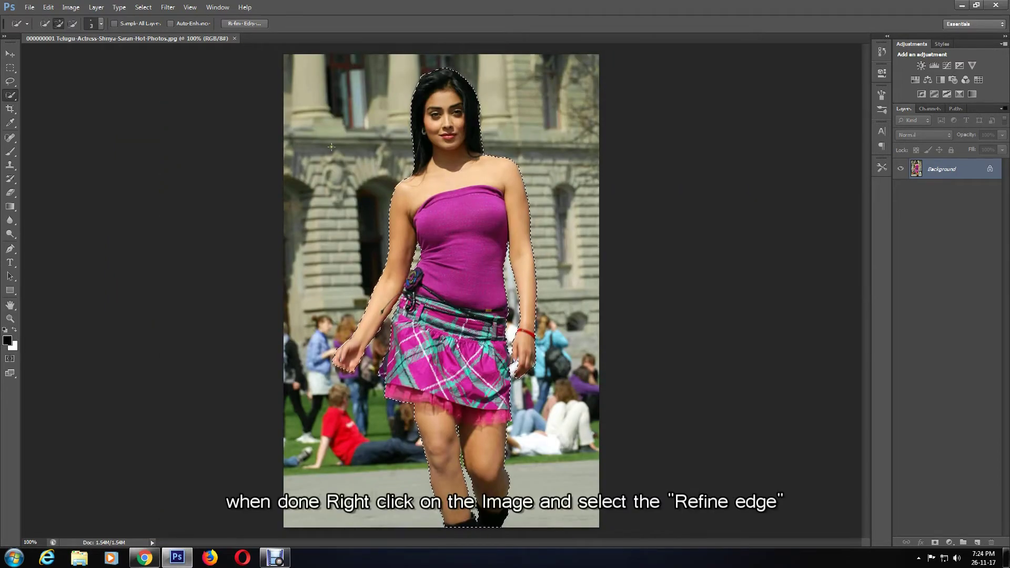
pyautogui.rightClick(348, 167)
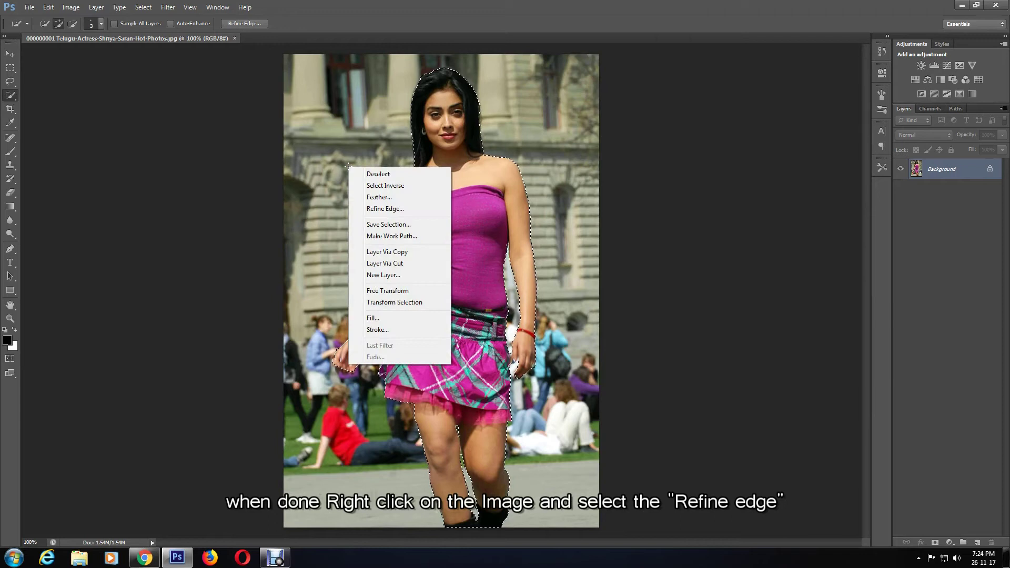
pyautogui.click(394, 210)
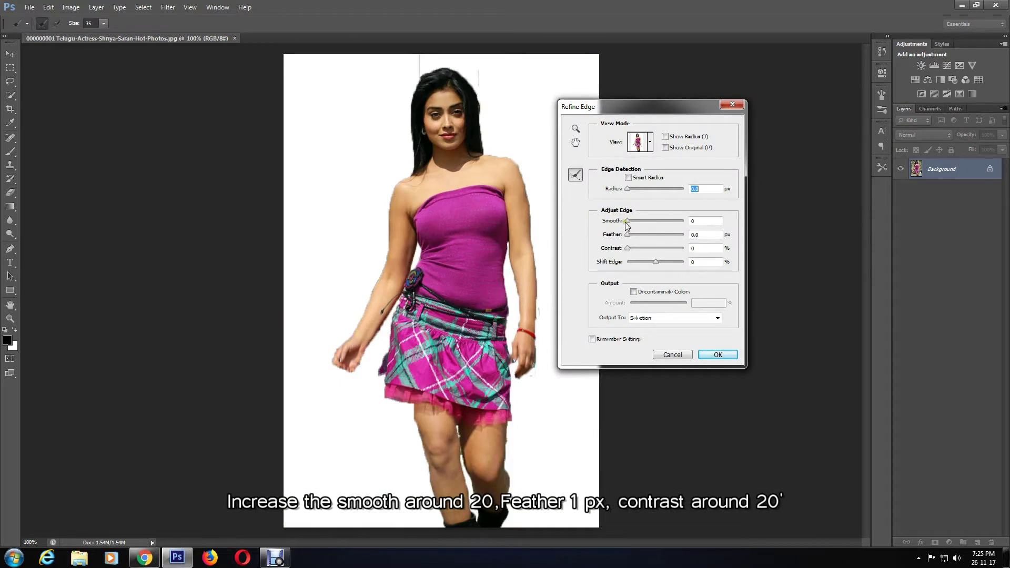
# Refine the edge with Smooth 19, Feather 1.0 px and Contrast about 21%, and apply it.
pyautogui.moveTo(633, 223); pyautogui.dragTo(636, 225)
pyautogui.moveTo(635, 222); pyautogui.dragTo(638, 223)
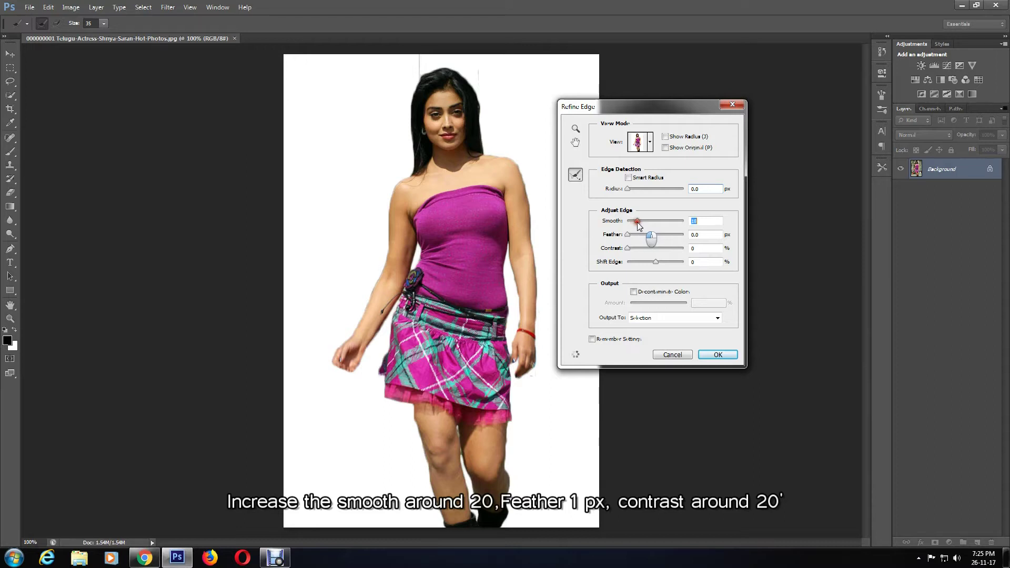
pyautogui.moveTo(638, 225); pyautogui.dragTo(638, 225)
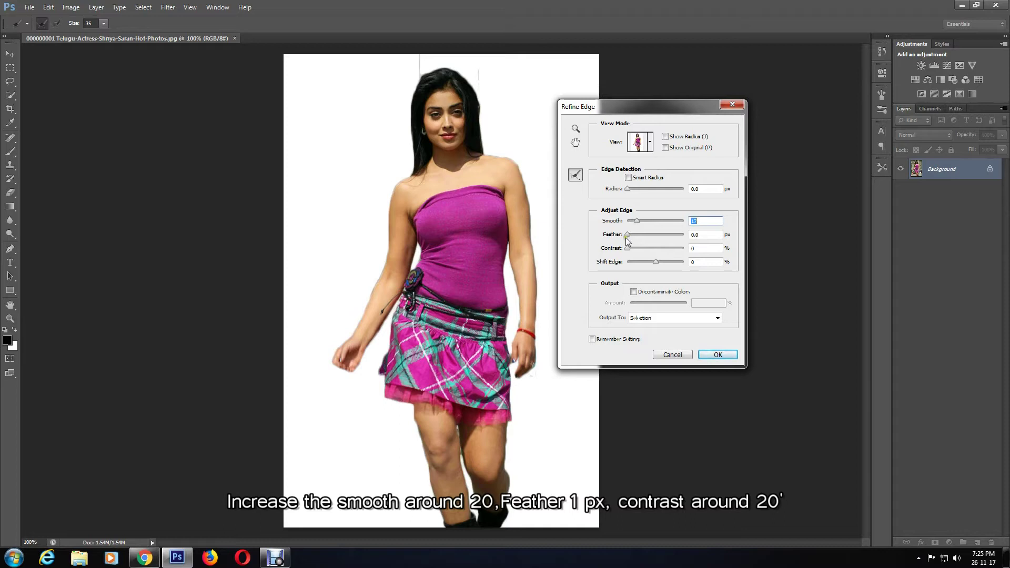
pyautogui.moveTo(630, 238); pyautogui.dragTo(633, 238)
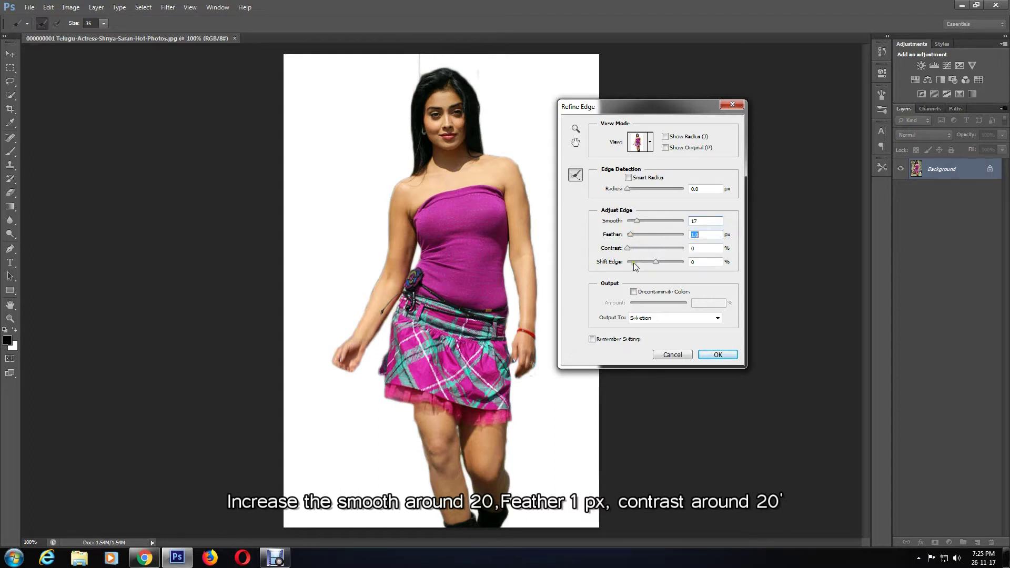
pyautogui.click(629, 248)
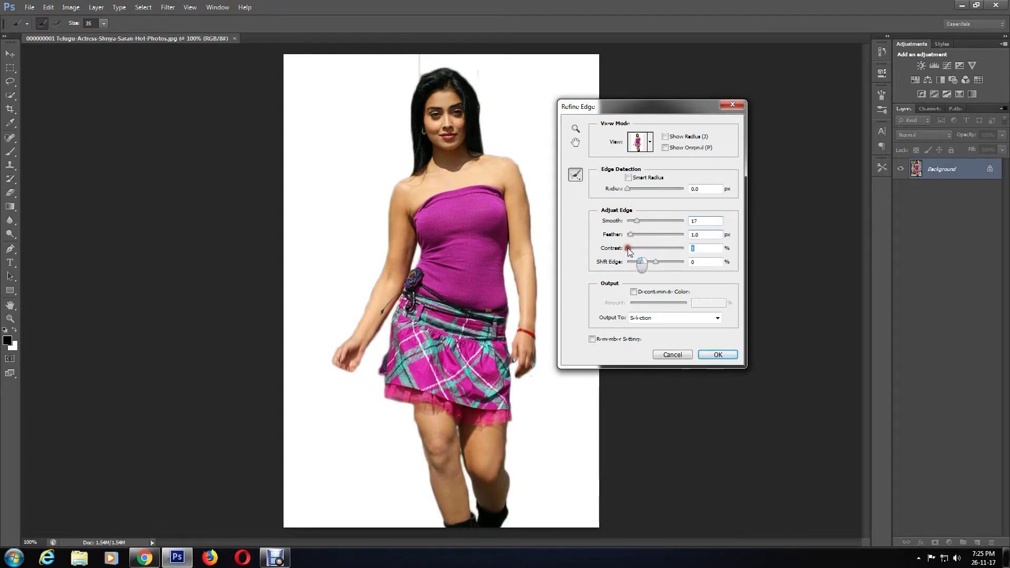
pyautogui.moveTo(629, 250); pyautogui.dragTo(637, 249)
pyautogui.click(637, 221)
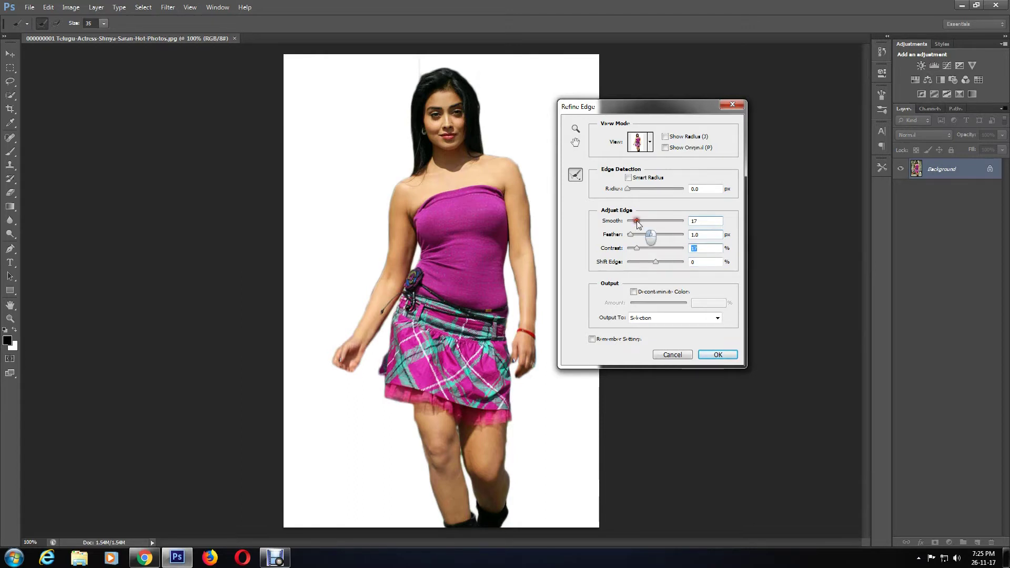
pyautogui.moveTo(638, 224); pyautogui.dragTo(641, 236)
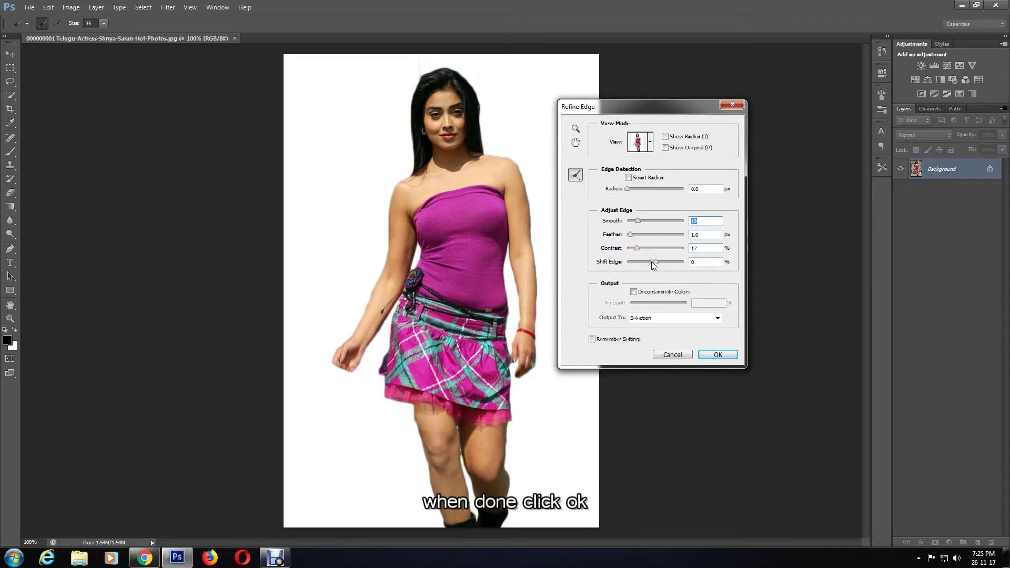
pyautogui.moveTo(641, 255); pyautogui.dragTo(641, 255)
pyautogui.click(709, 355)
# Copy the cut-out woman and create a new white 1400 × 1300 pixel document.
pyautogui.click(48, 7)
pyautogui.click(75, 80)
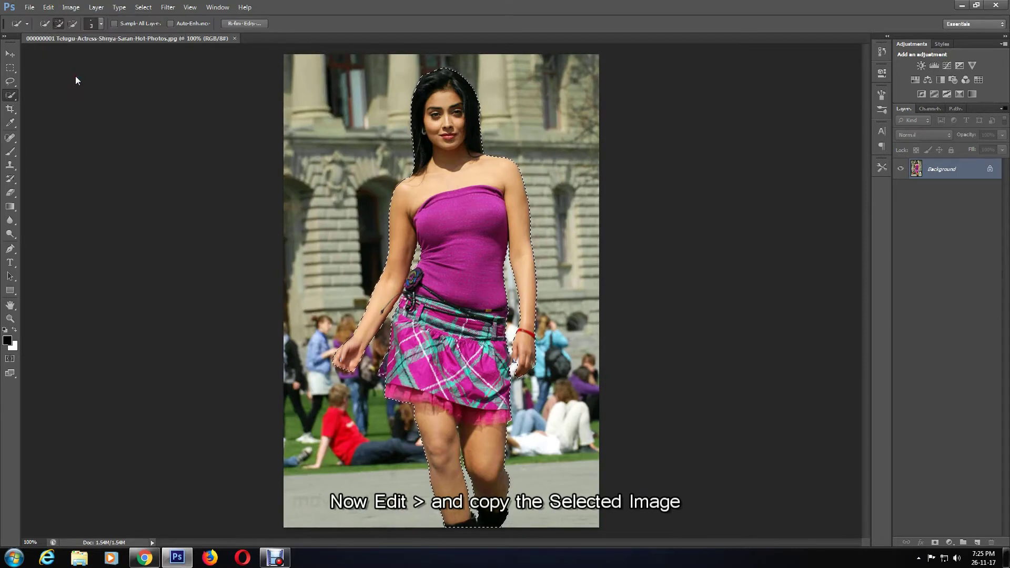
pyautogui.click(29, 7)
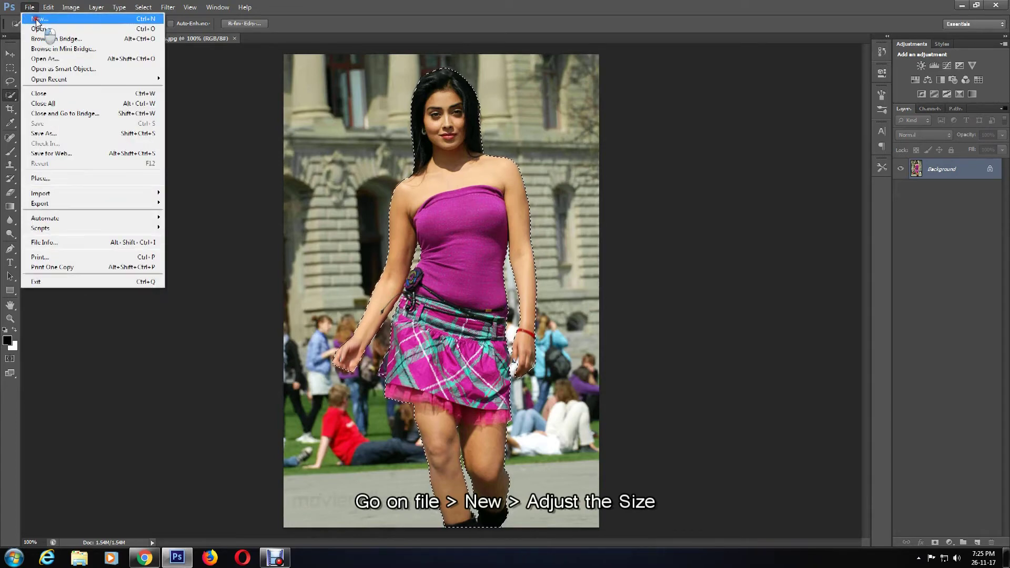
pyautogui.click(36, 20)
pyautogui.doubleClick(484, 191)
pyautogui.write('1400')
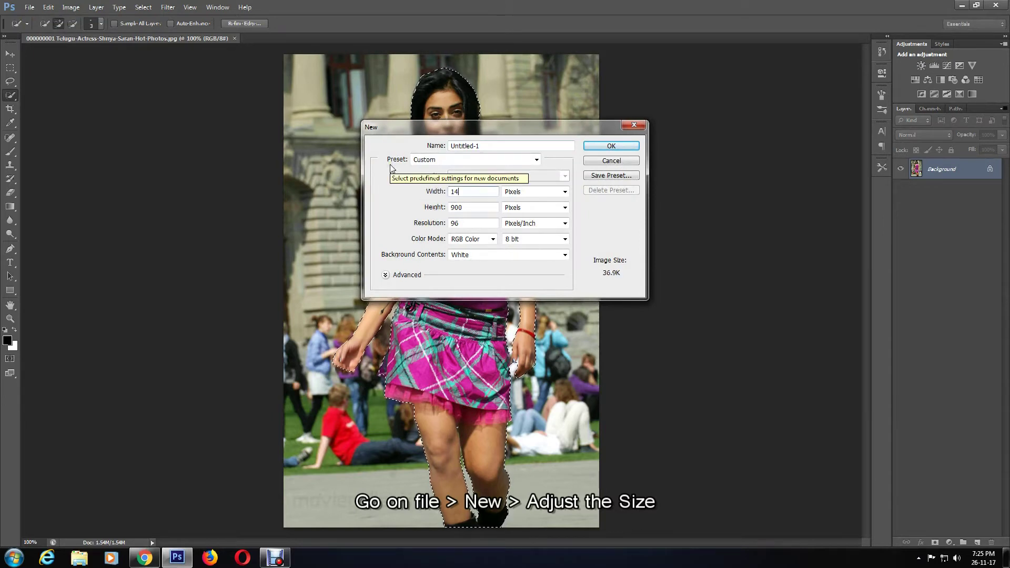
pyautogui.press('Tab')
pyautogui.press('Tab')
pyautogui.write('1300')
pyautogui.press('Return')
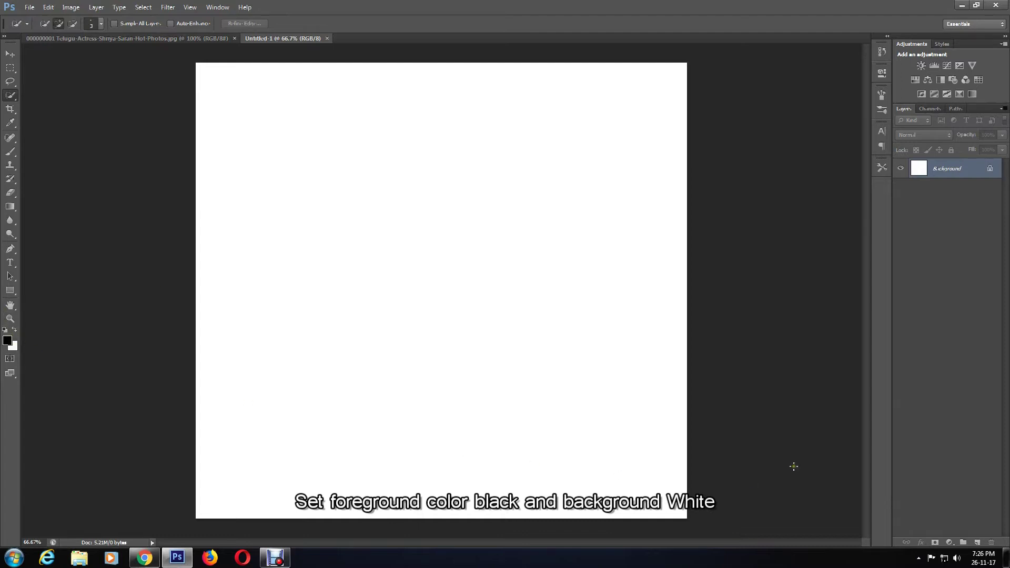
# Add a radial Foreground to Background gradient fill layer.
pyautogui.click(949, 543)
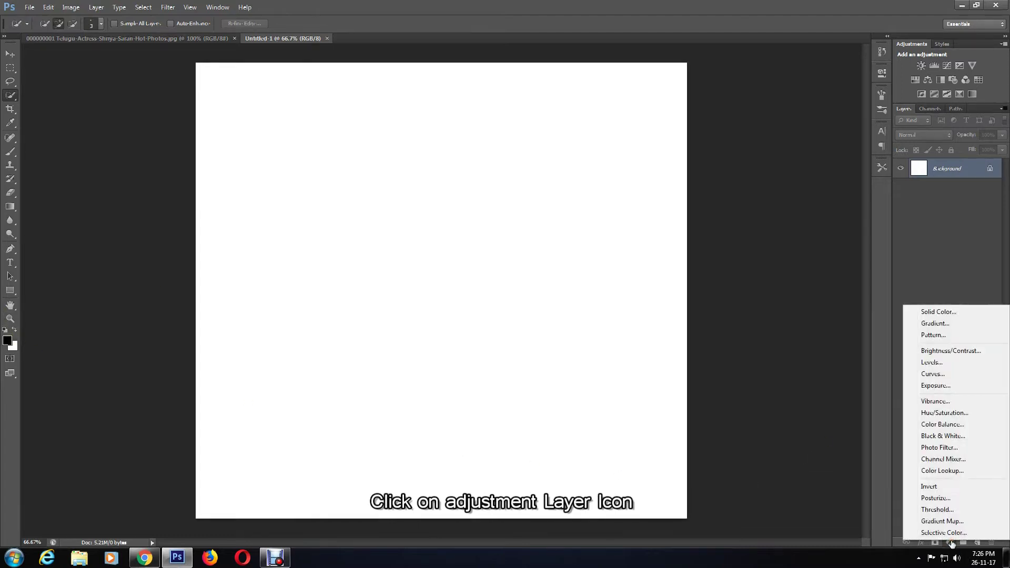
pyautogui.click(933, 323)
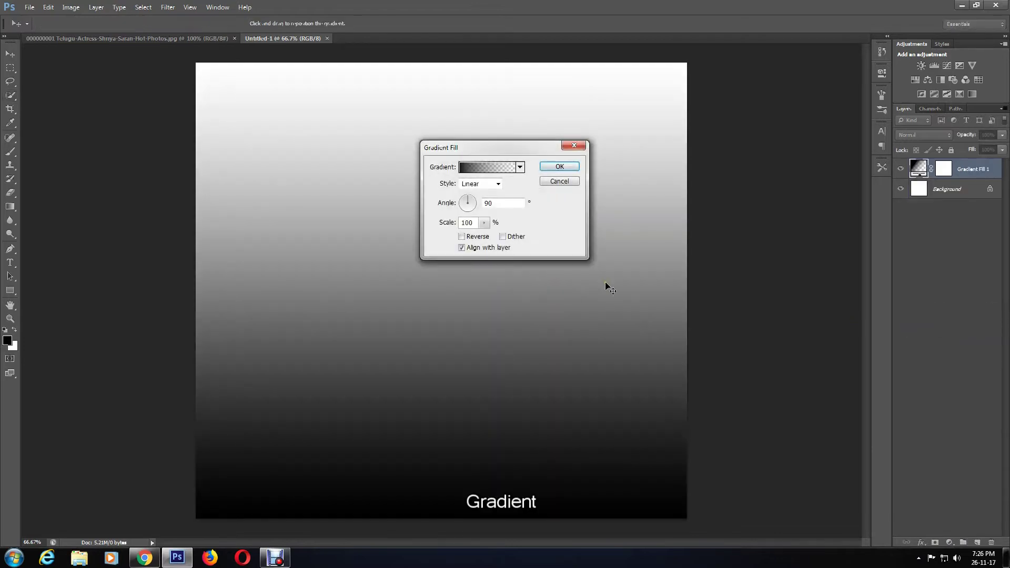
pyautogui.click(459, 184)
pyautogui.click(470, 200)
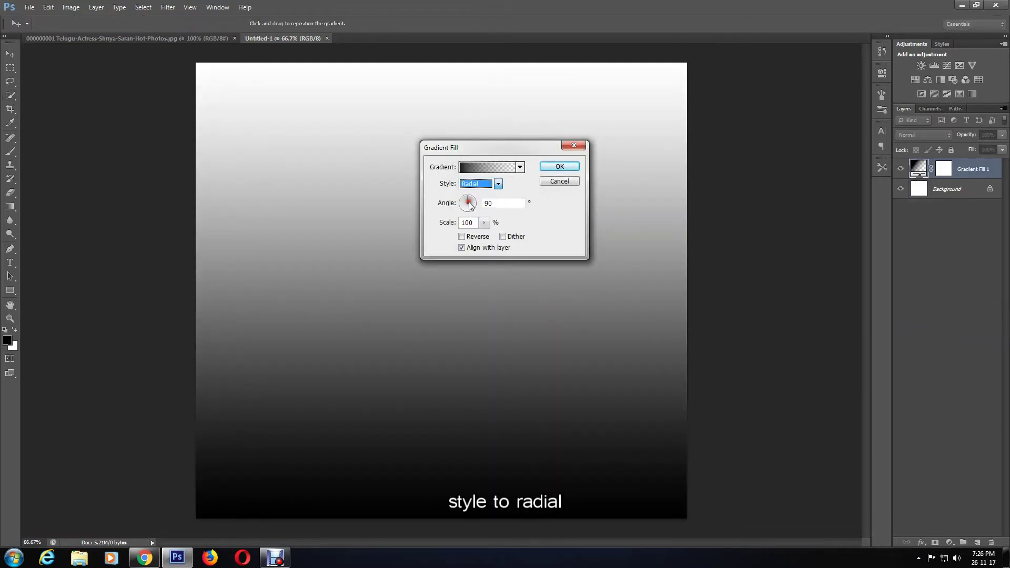
pyautogui.click(479, 168)
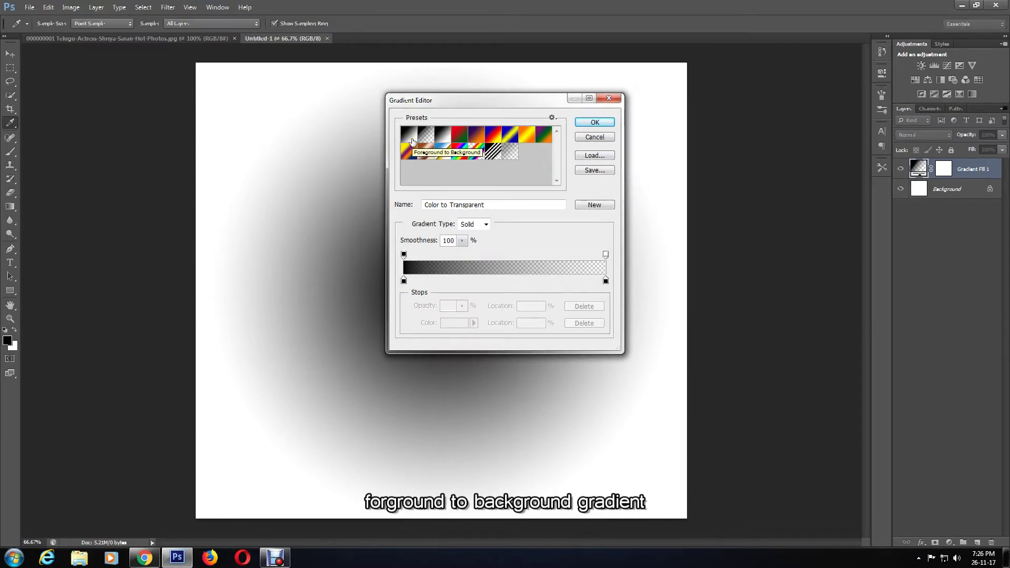
pyautogui.click(412, 140)
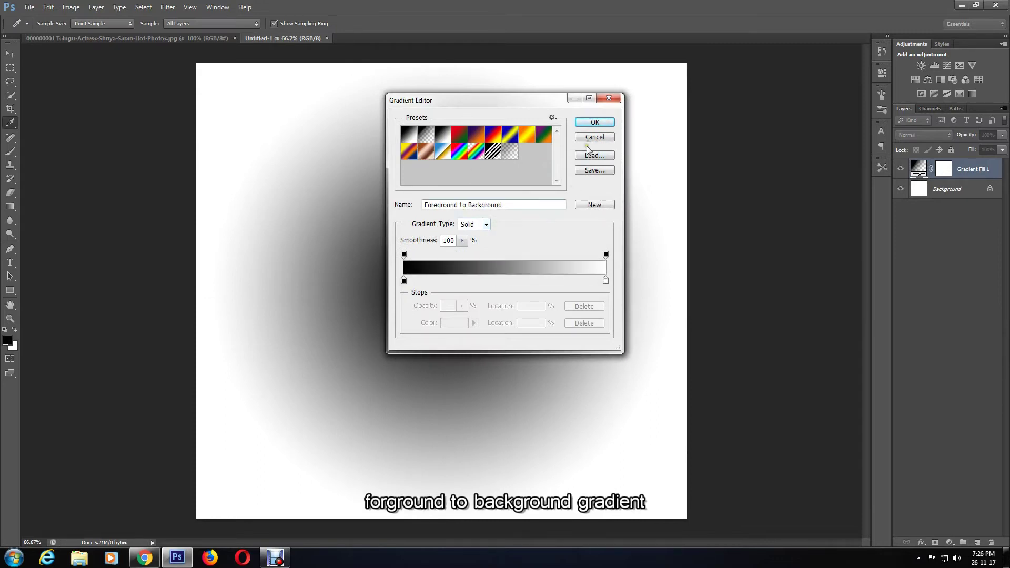
pyautogui.click(593, 125)
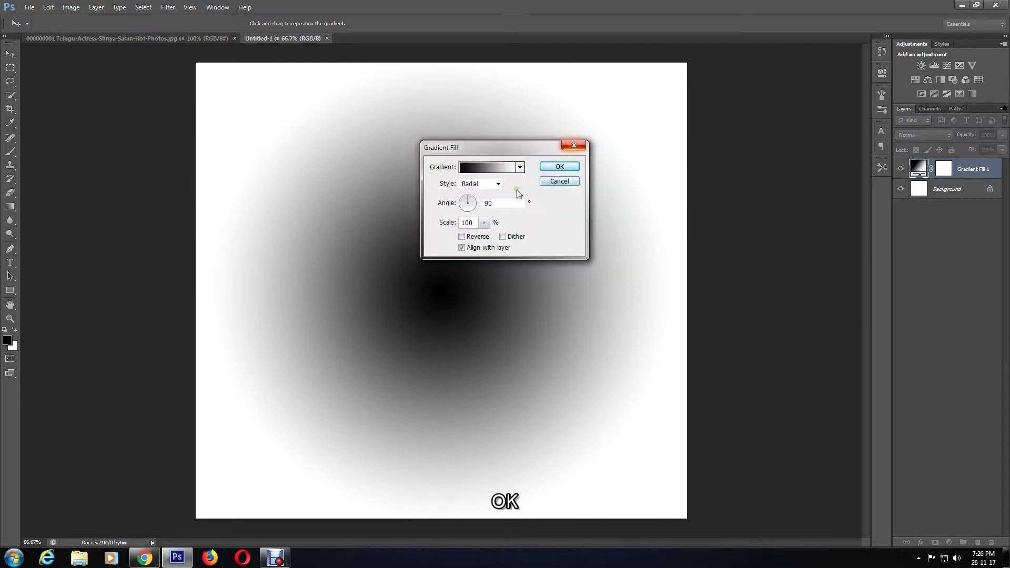
# Reverse the gradient, scale it to 120%, and lower the layer opacity to 44%.
pyautogui.click(462, 237)
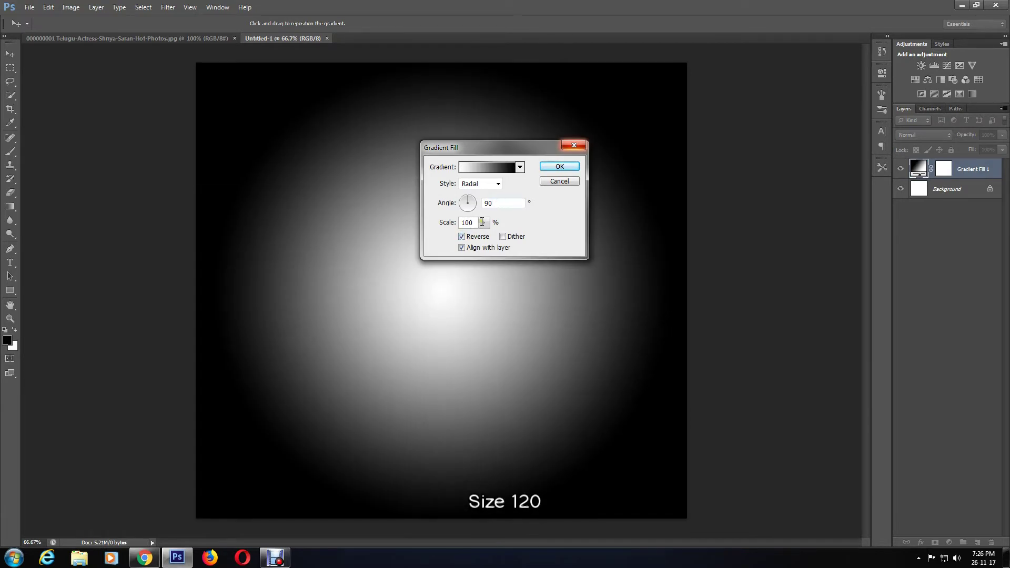
pyautogui.doubleClick(466, 222)
pyautogui.write('120')
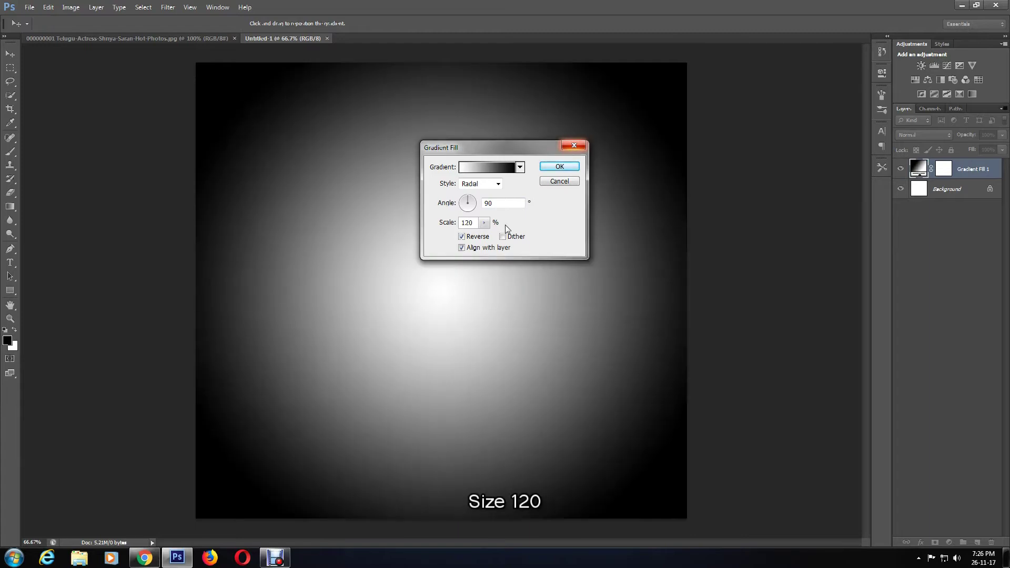
pyautogui.click(552, 166)
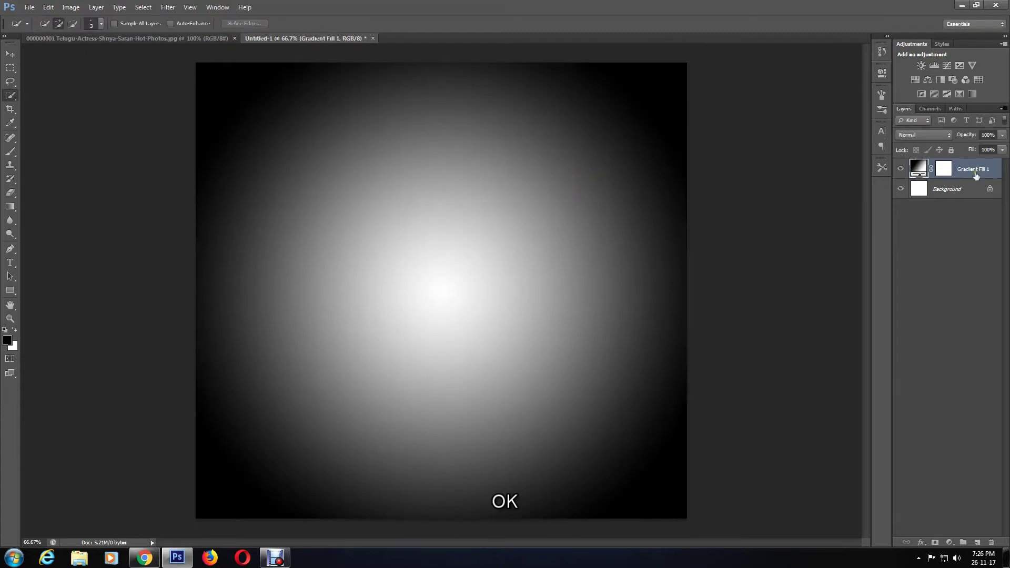
pyautogui.click(1003, 136)
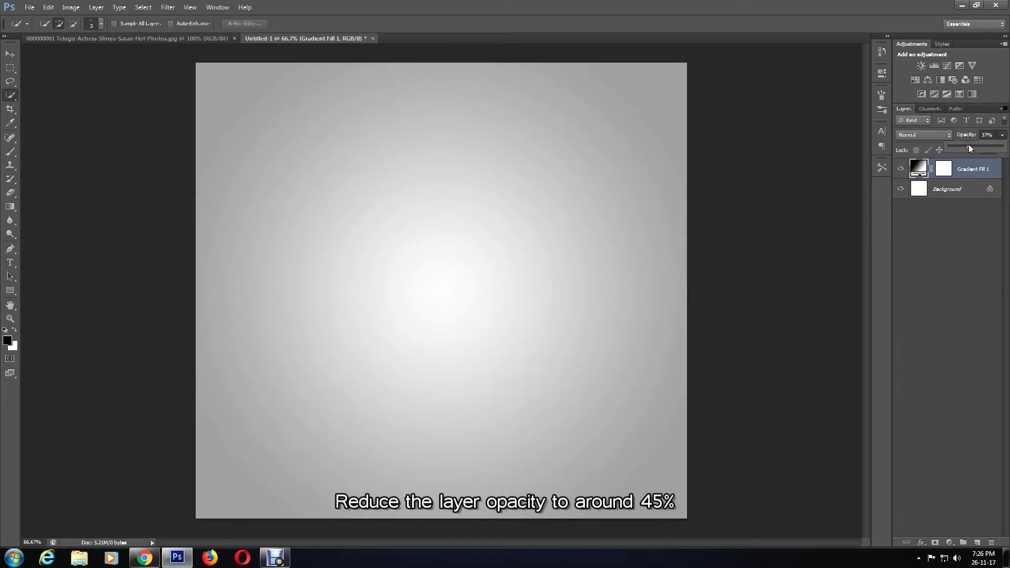
pyautogui.moveTo(971, 148); pyautogui.dragTo(973, 149)
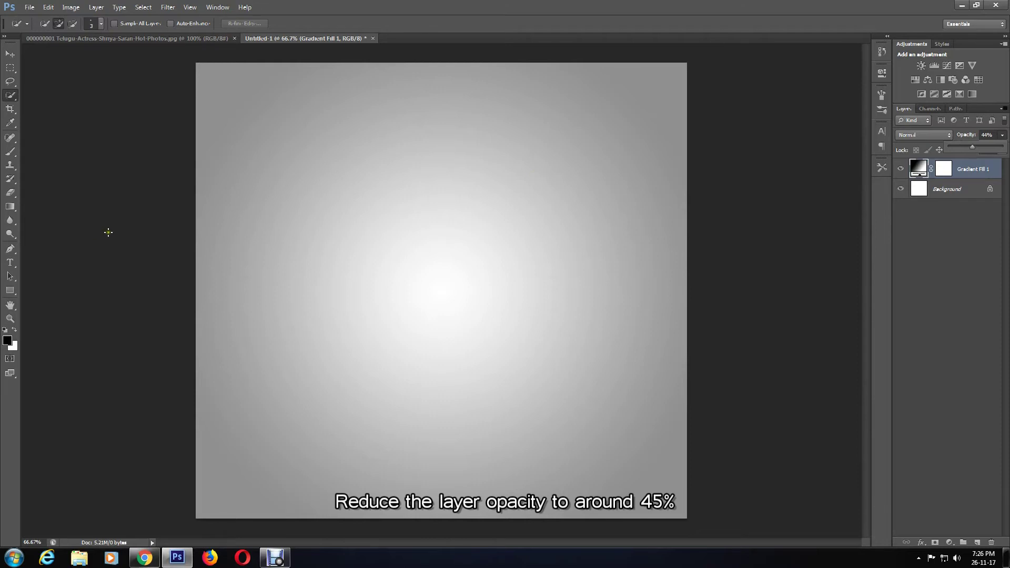
# Paste the woman as Layer 1 and enlarge her proportionally to about 128.7%.
pyautogui.click(48, 8)
pyautogui.click(72, 100)
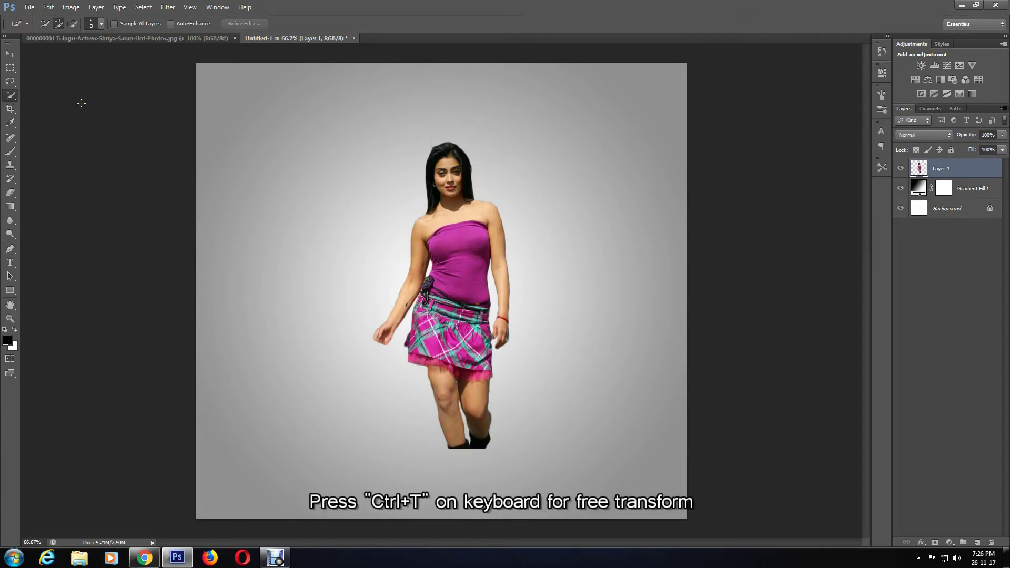
pyautogui.hotkey('ctrl', 't')
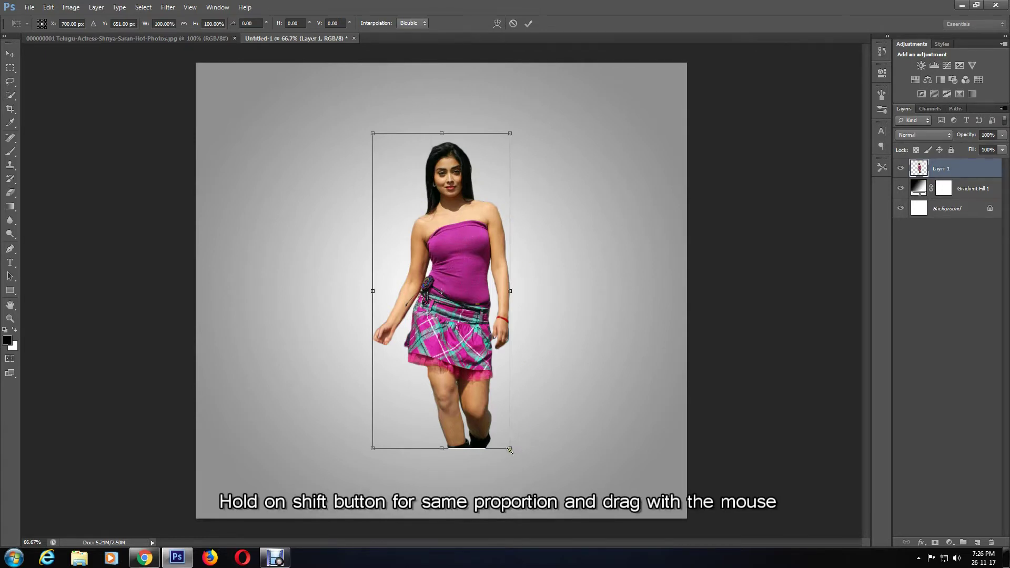
pyautogui.keyDown('shift'); pyautogui.moveTo(510, 449); pyautogui.dragTo(592, 520); pyautogui.keyUp('shift')
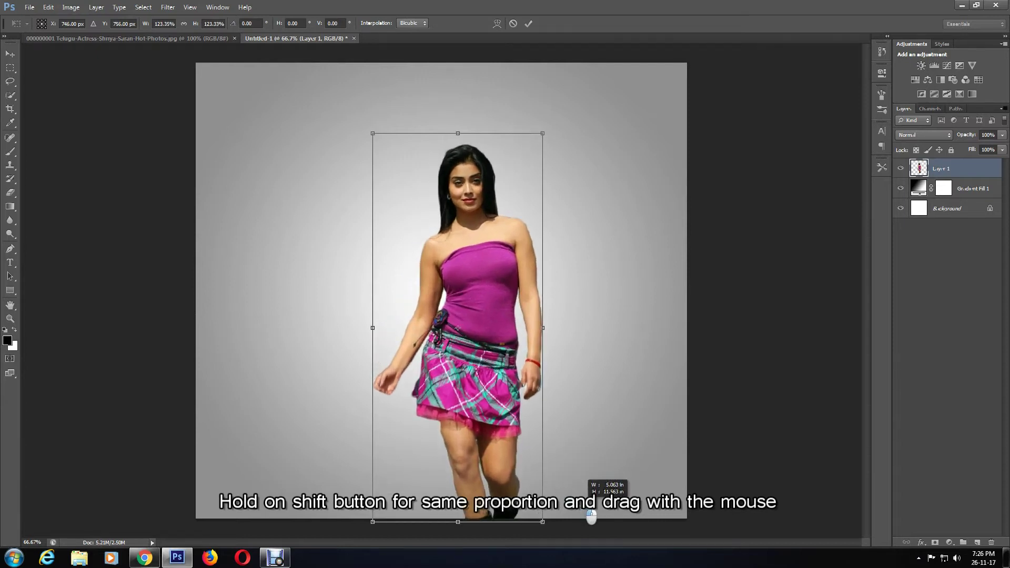
pyautogui.keyDown('shift'); pyautogui.moveTo(372, 134); pyautogui.dragTo(367, 115); pyautogui.keyUp('shift')
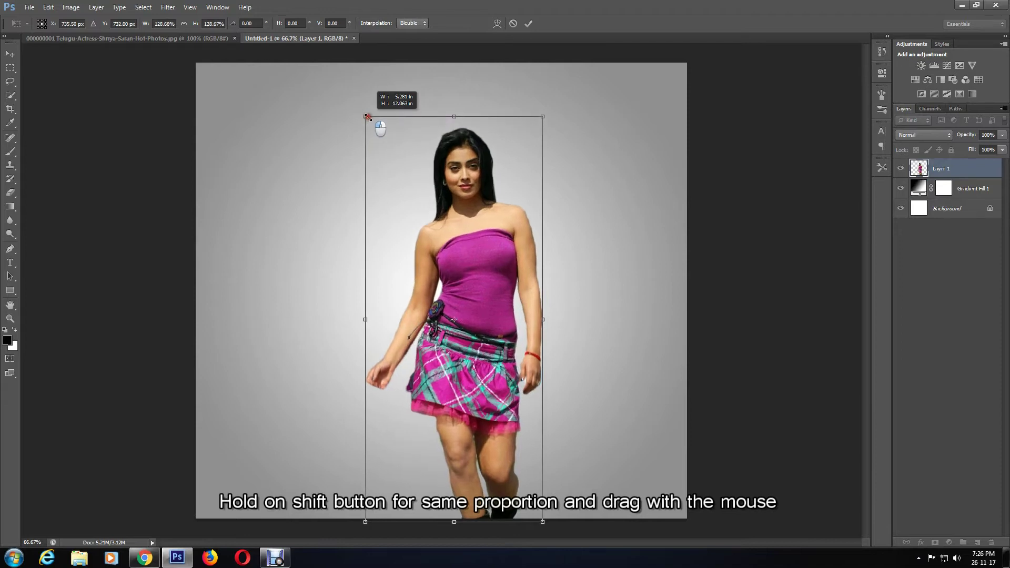
pyautogui.click(528, 24)
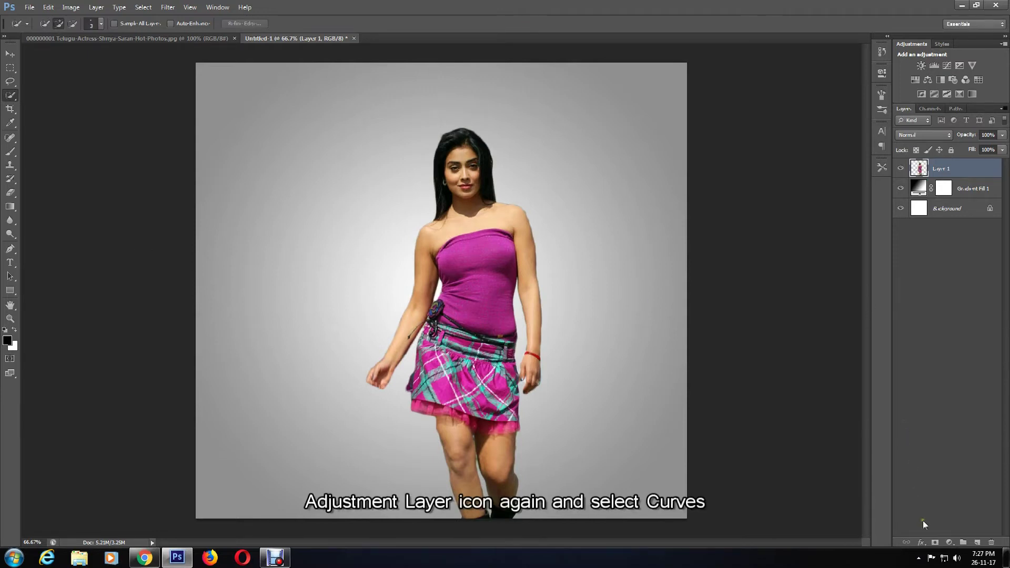
# Add a Curves adjustment layer and pull down the Blue channel curve to neutralise the tint.
pyautogui.click(950, 543)
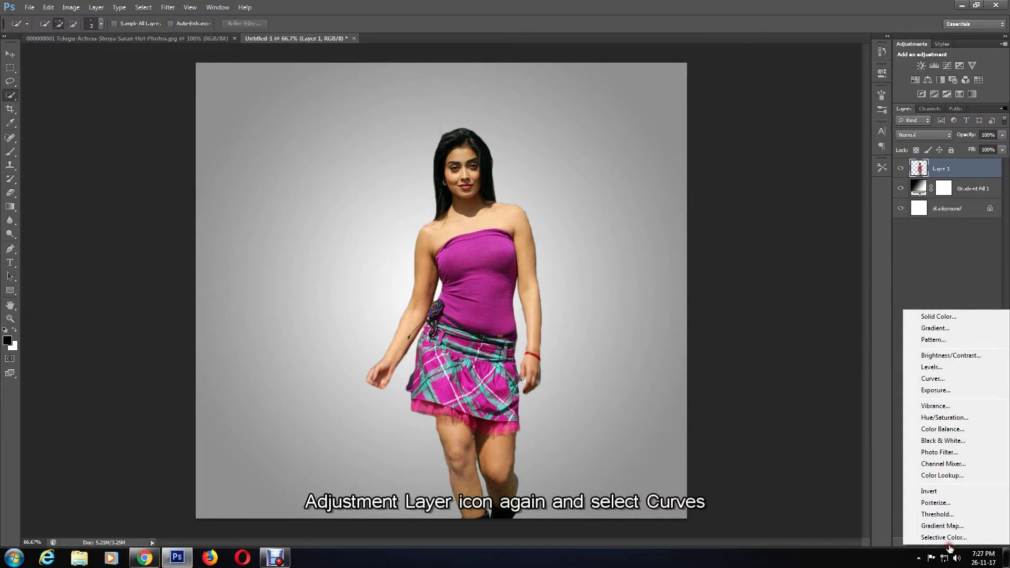
pyautogui.click(932, 379)
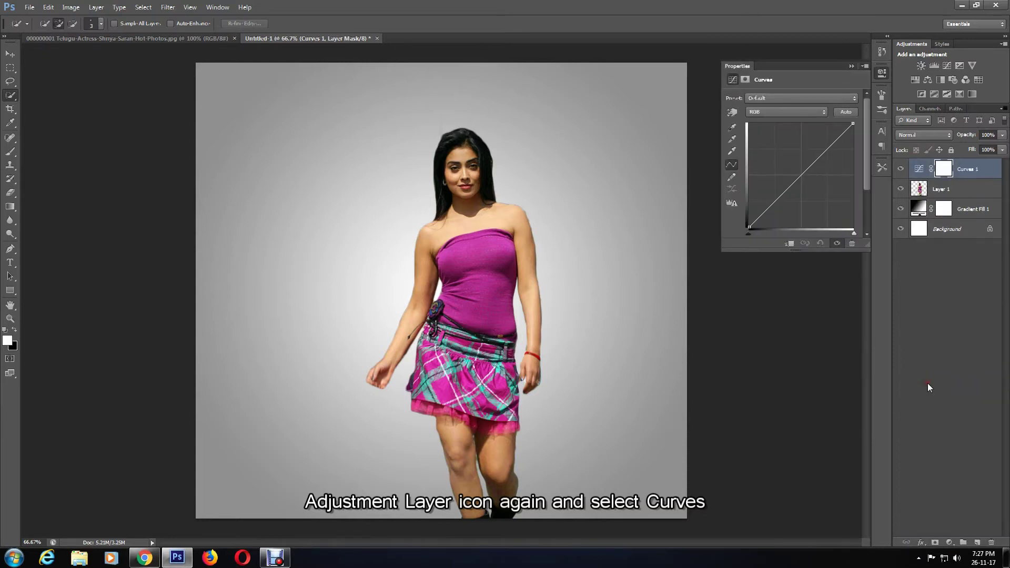
pyautogui.click(757, 112)
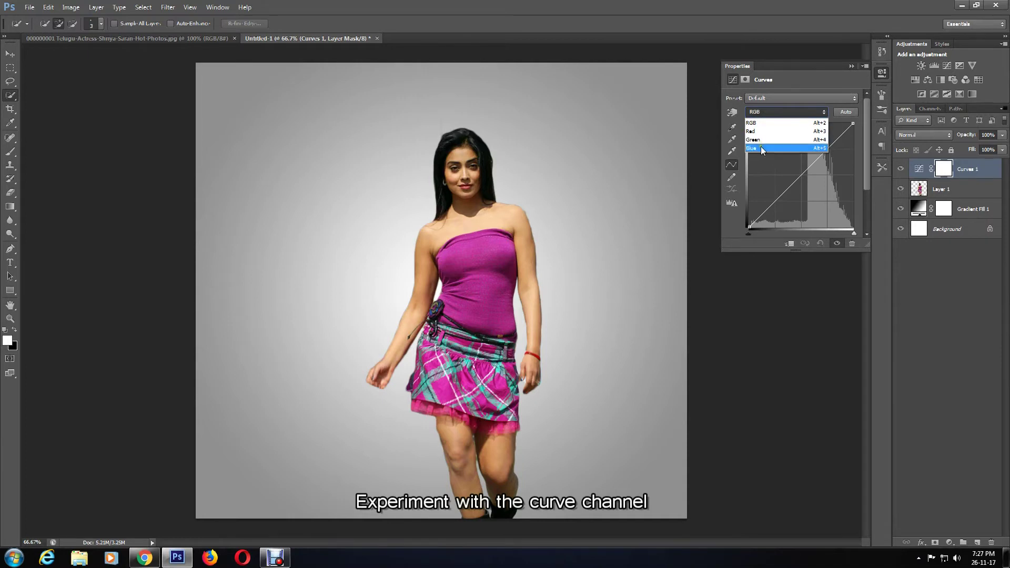
pyautogui.click(761, 147)
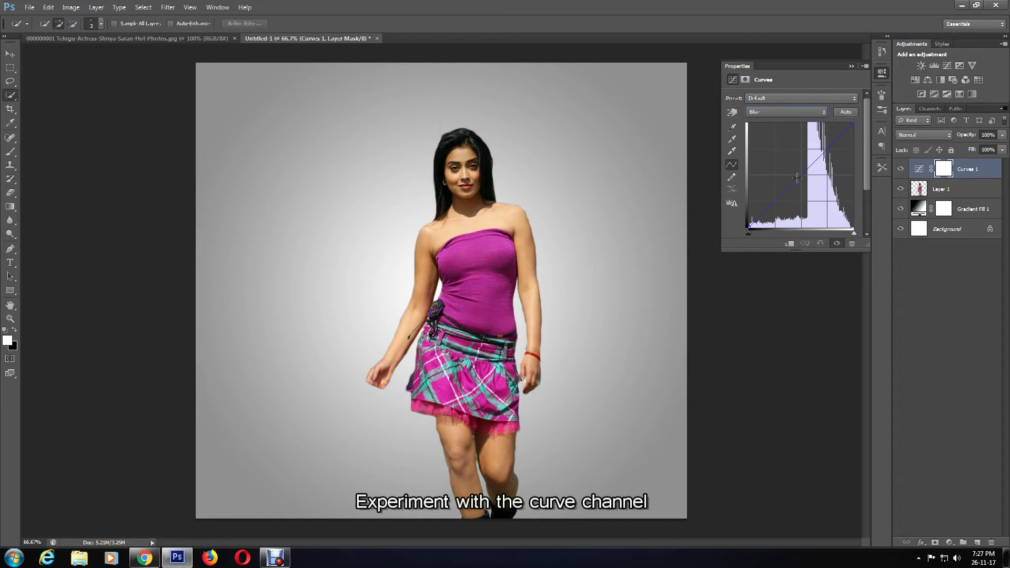
pyautogui.click(756, 219)
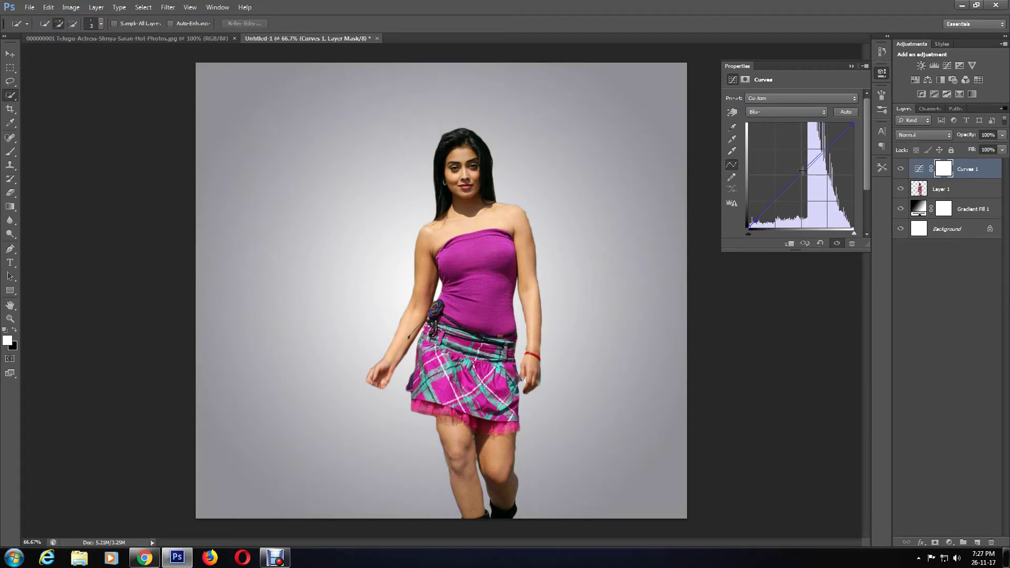
pyautogui.moveTo(805, 167); pyautogui.dragTo(808, 171)
pyautogui.click(845, 132)
pyautogui.click(842, 129)
pyautogui.click(755, 219)
# Shape the RGB curve: lift the midpoint slightly, deepen shadows, slightly darken the upper curve.
pyautogui.click(769, 112)
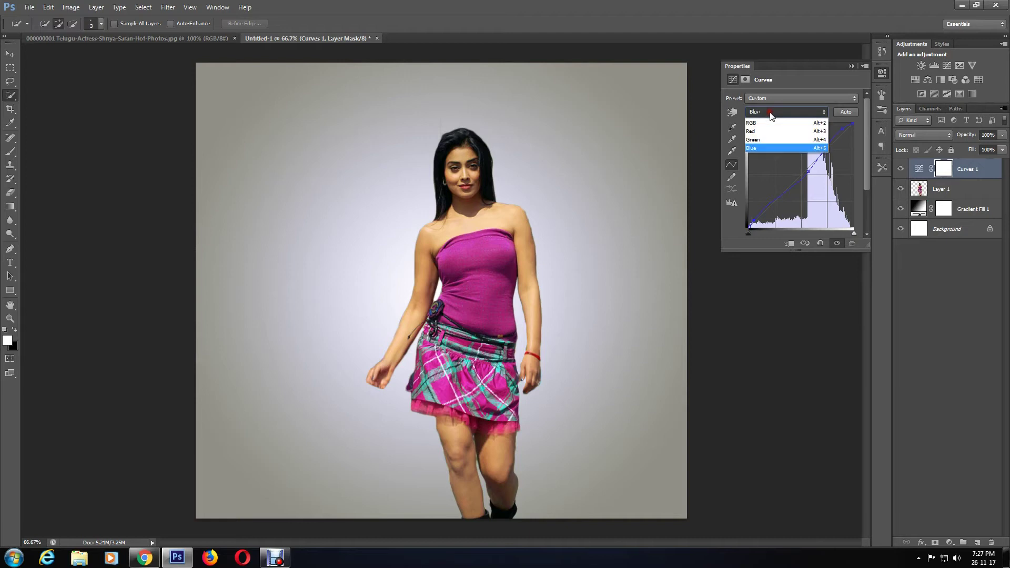
pyautogui.click(767, 124)
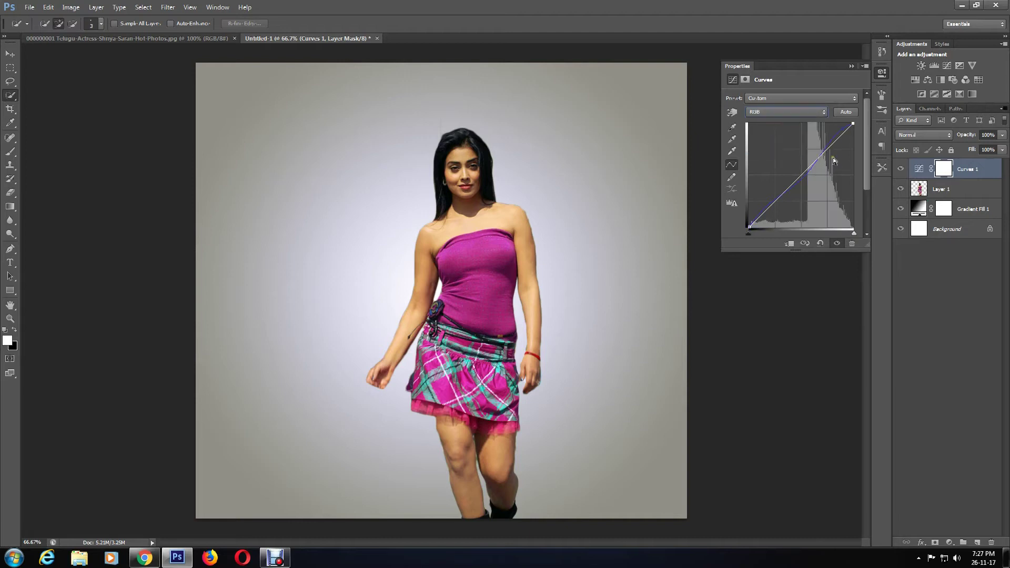
pyautogui.moveTo(804, 174); pyautogui.dragTo(803, 169)
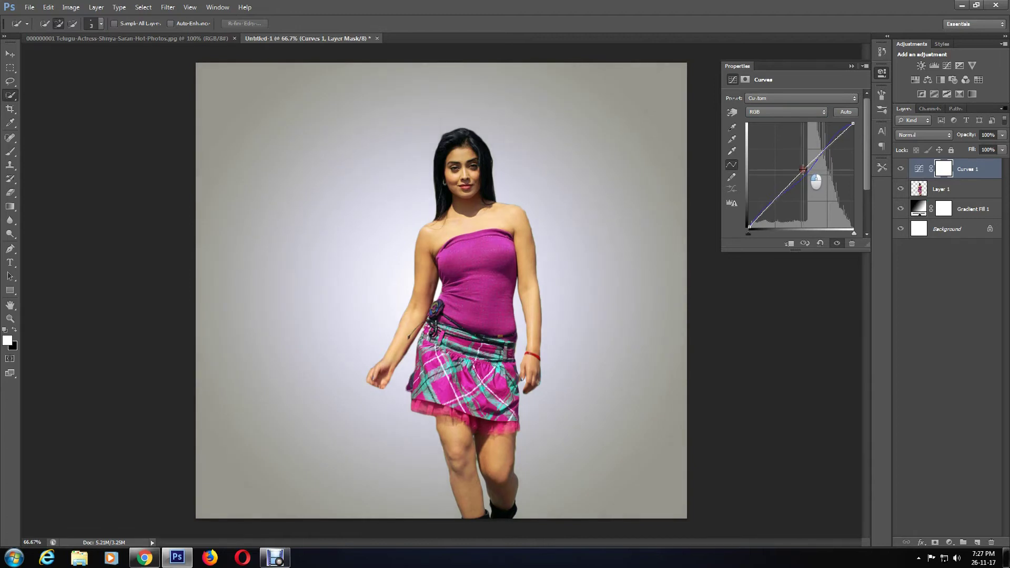
pyautogui.moveTo(803, 170); pyautogui.dragTo(803, 168)
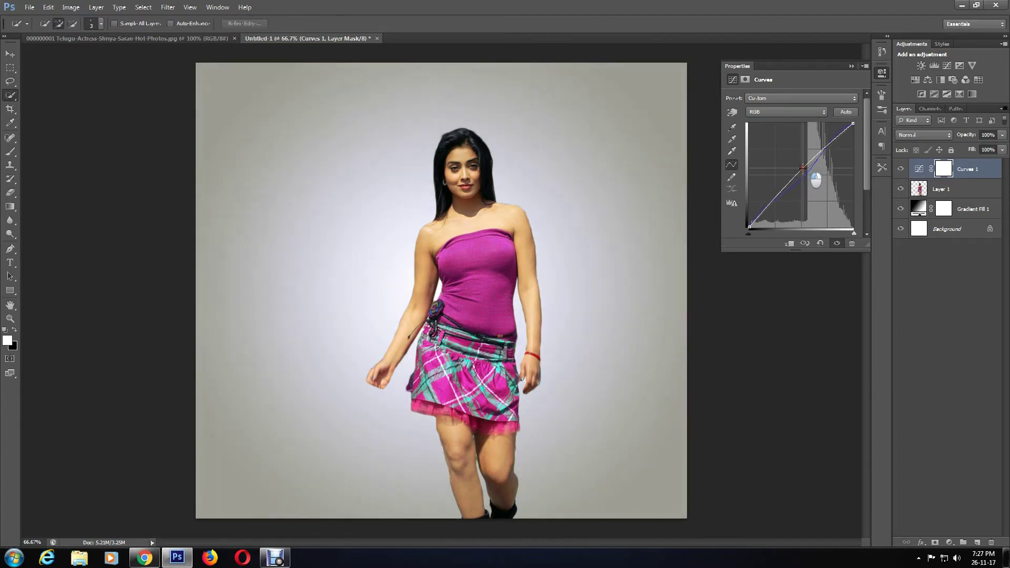
pyautogui.click(760, 215)
pyautogui.moveTo(761, 215); pyautogui.dragTo(762, 217)
pyautogui.moveTo(845, 132); pyautogui.dragTo(844, 134)
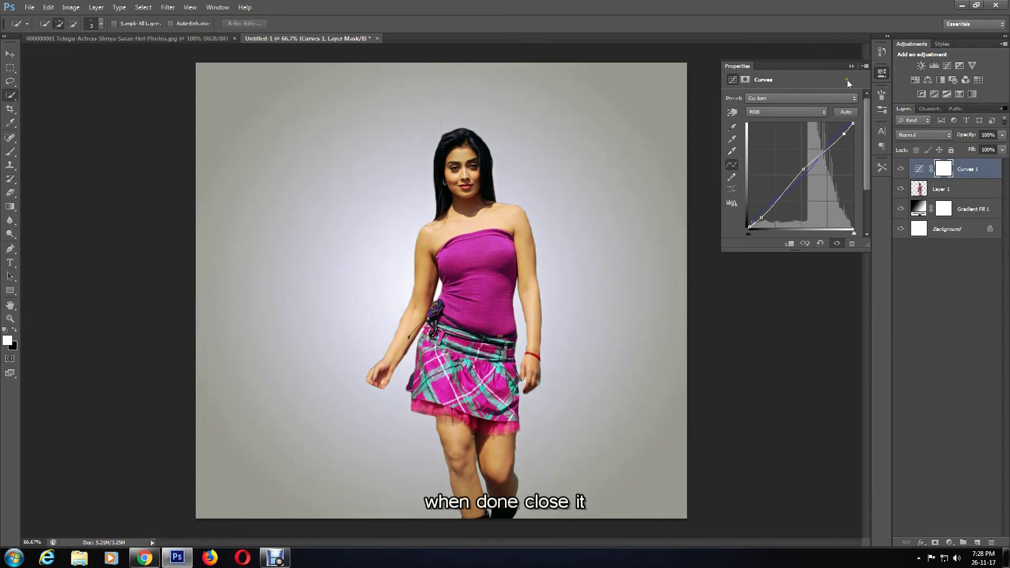
pyautogui.click(852, 67)
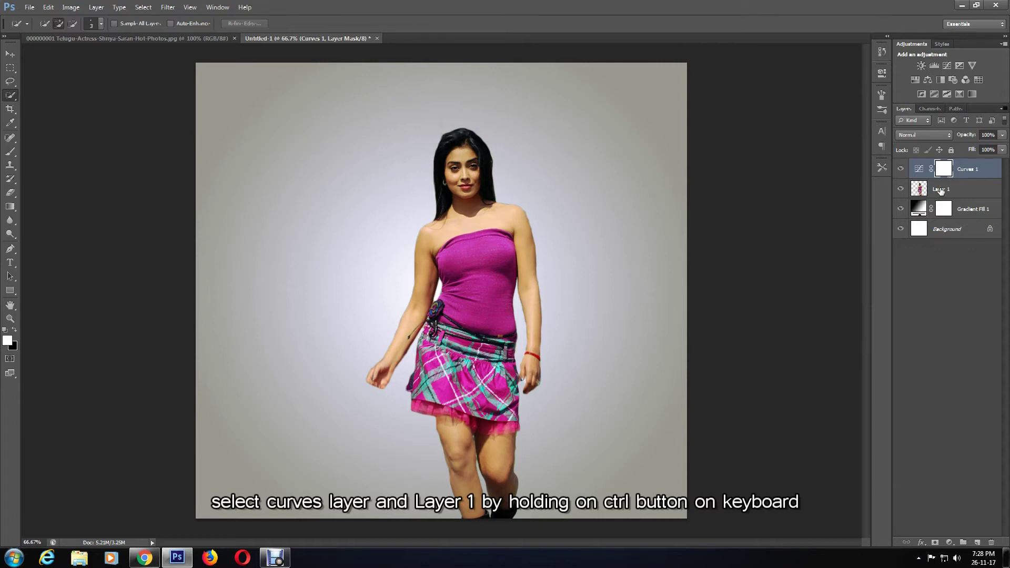
# Group Curves 1 with Layer 1 into Group 1, then select Gradient Fill 1.
pyautogui.keyDown('ctrl'); pyautogui.click(942, 189); pyautogui.keyUp('ctrl')
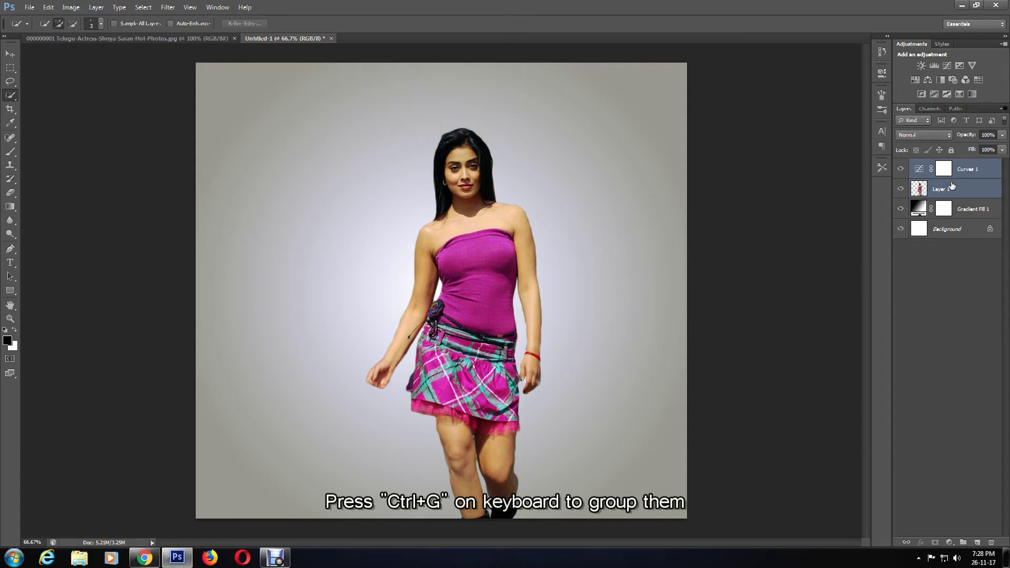
pyautogui.hotkey('ctrl', 'g')
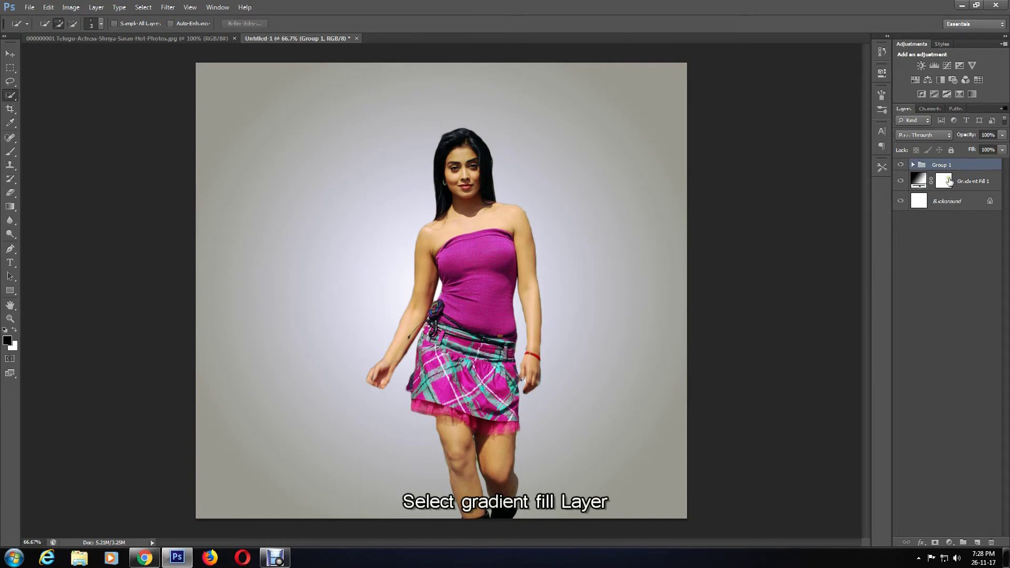
pyautogui.click(939, 182)
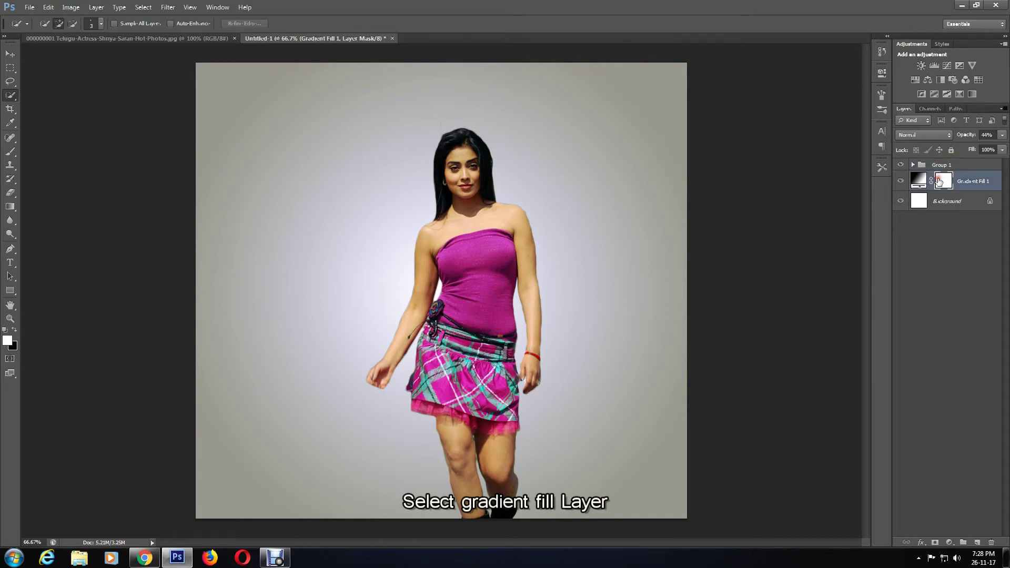
# Add a new empty layer and sample the outfit's magenta as the paint colour.
pyautogui.click(978, 545)
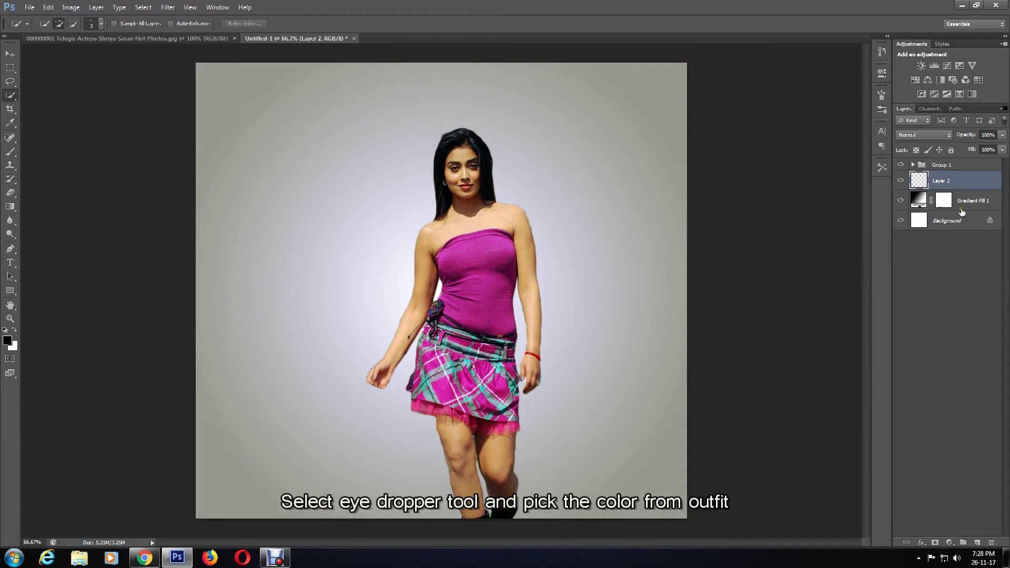
pyautogui.click(10, 123)
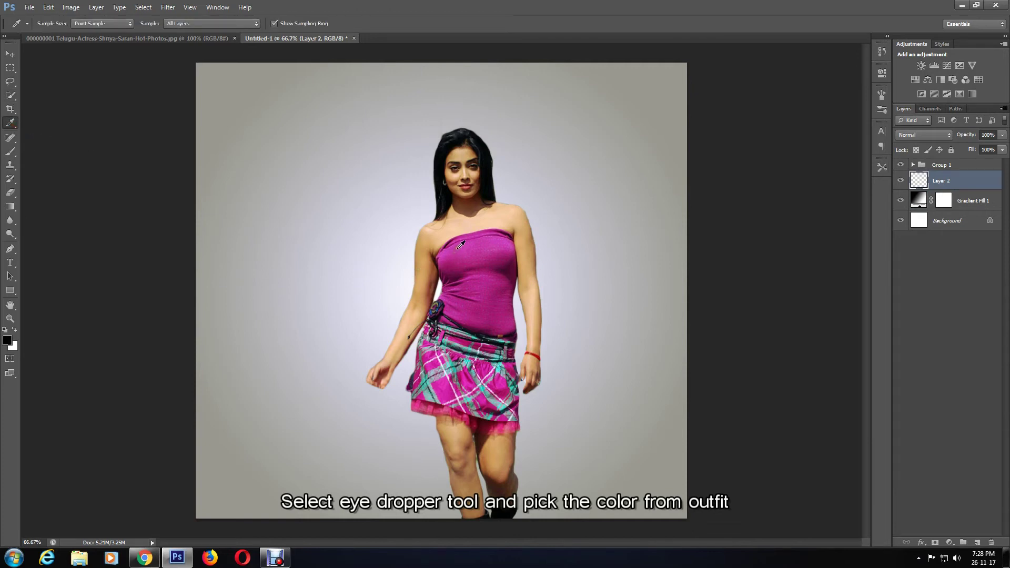
pyautogui.click(461, 242)
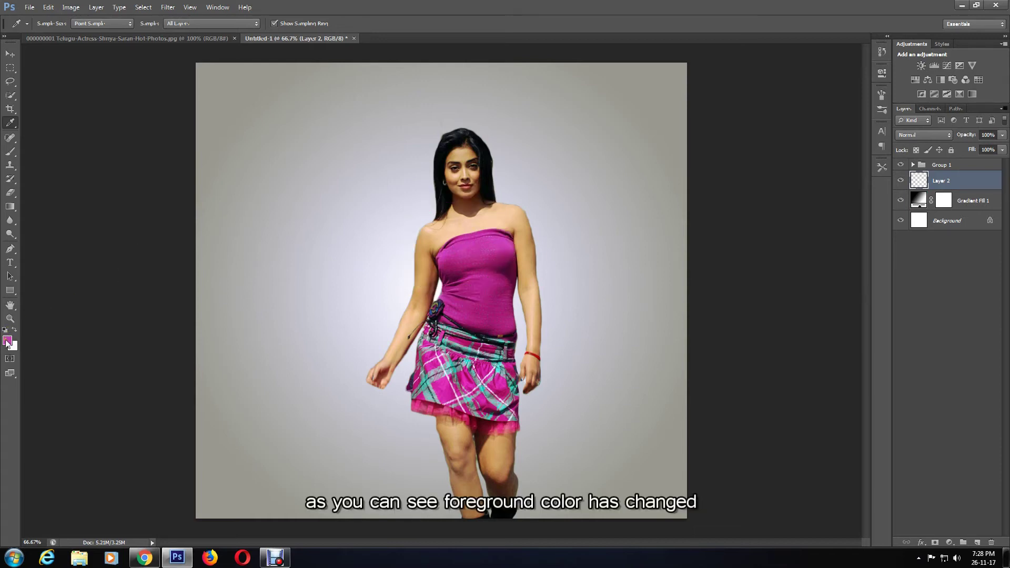
# Load the 1401 px splatter brush and shrink it to 1300 px.
pyautogui.click(14, 155)
pyautogui.click(46, 150)
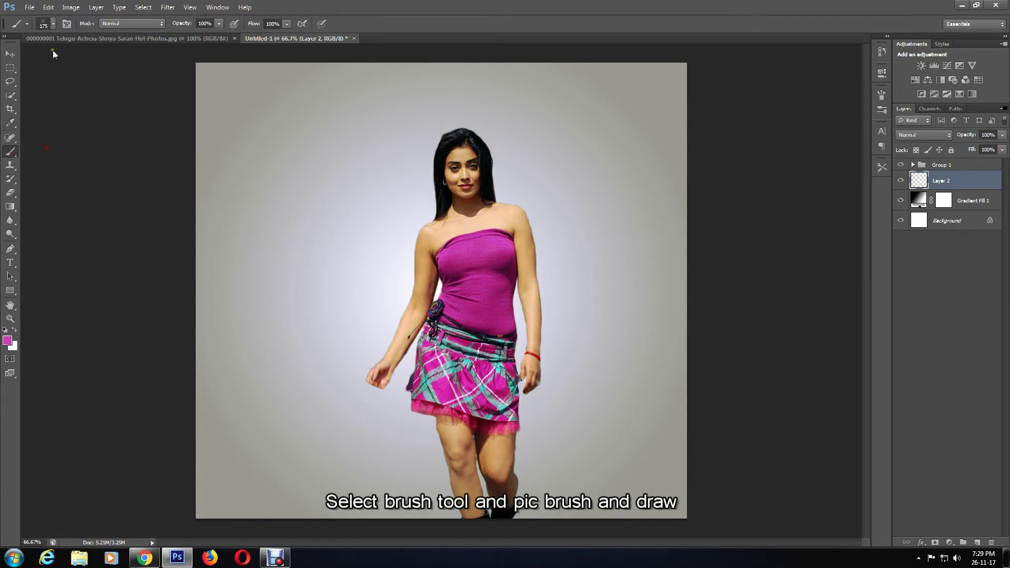
pyautogui.click(44, 23)
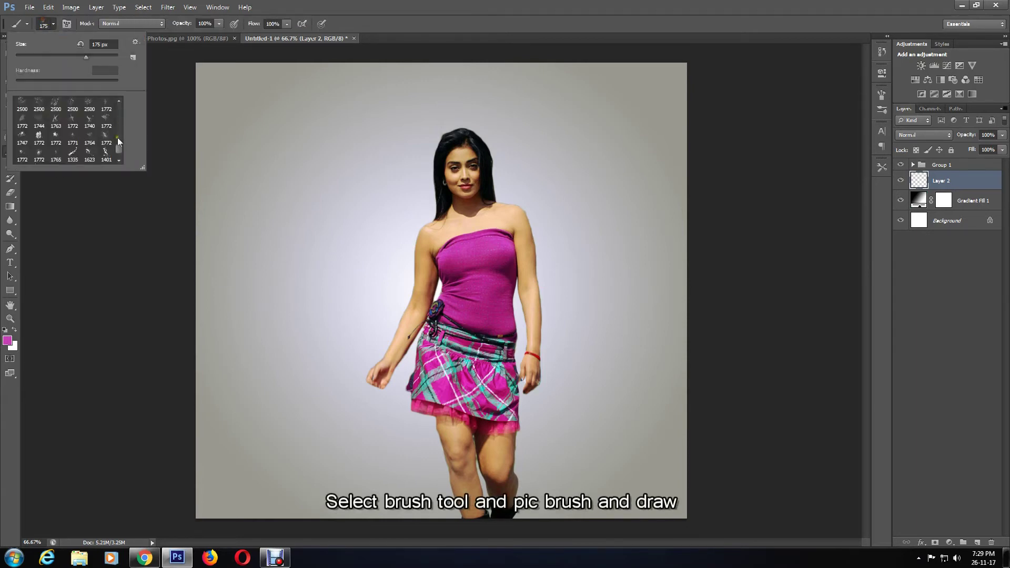
pyautogui.scroll(-1, 121, 151)
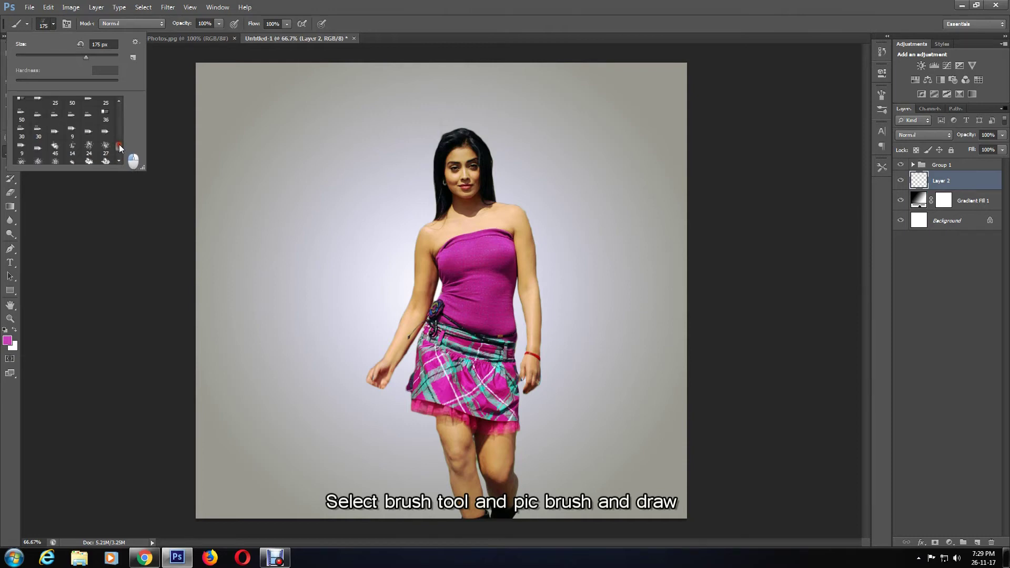
pyautogui.scroll(-5, 121, 151)
pyautogui.click(74, 106)
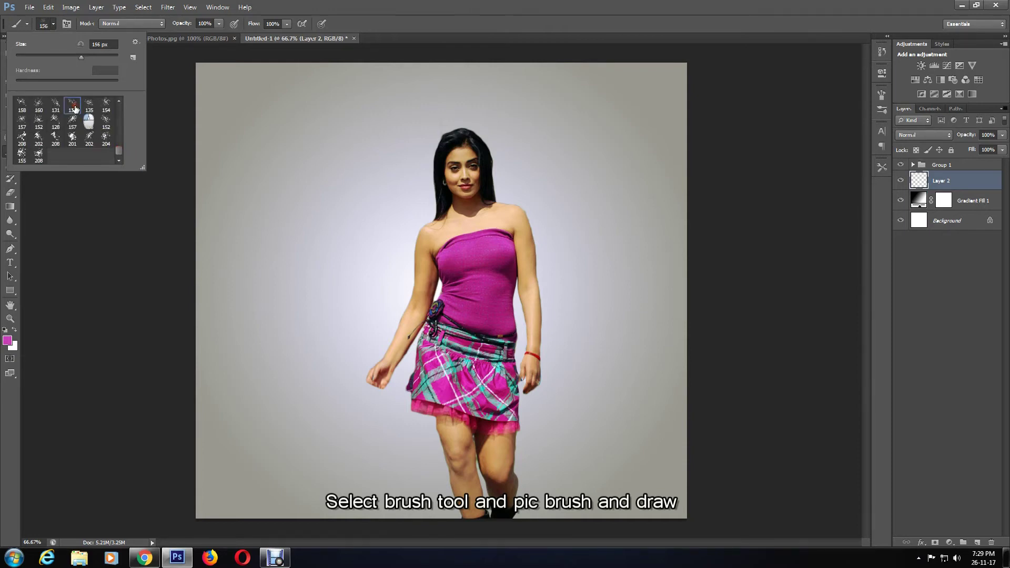
pyautogui.click(40, 23)
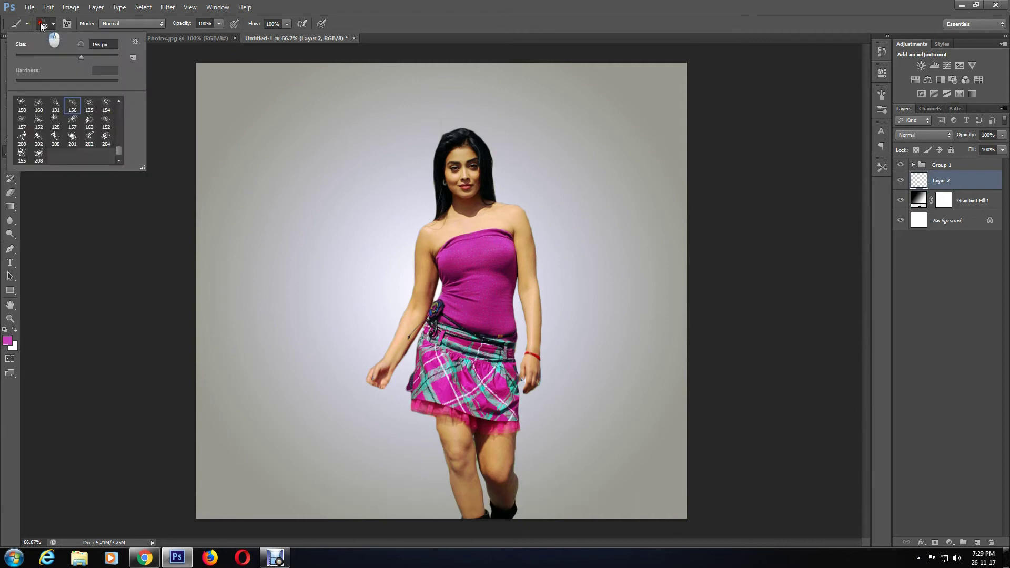
pyautogui.click(119, 102)
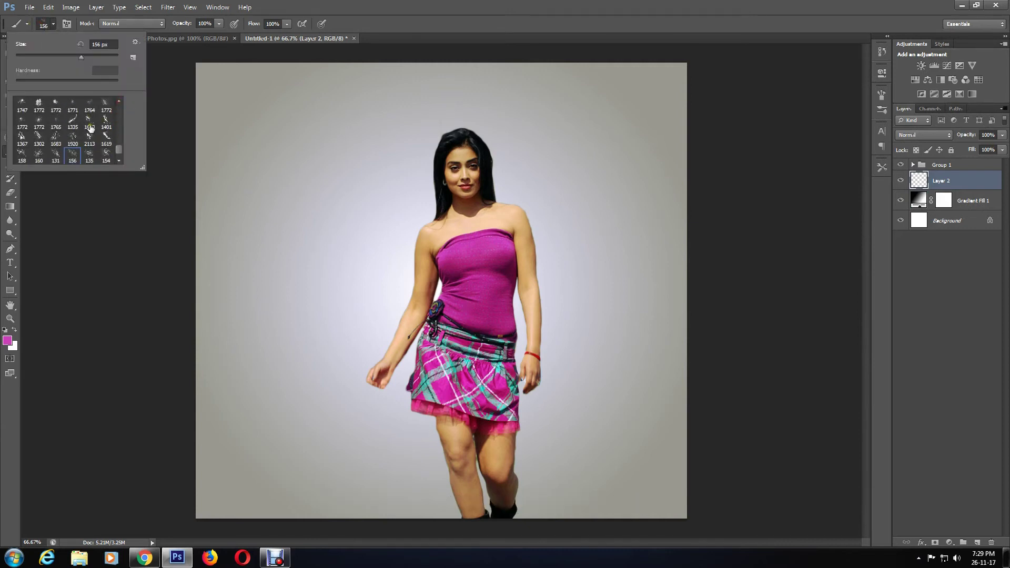
pyautogui.click(106, 124)
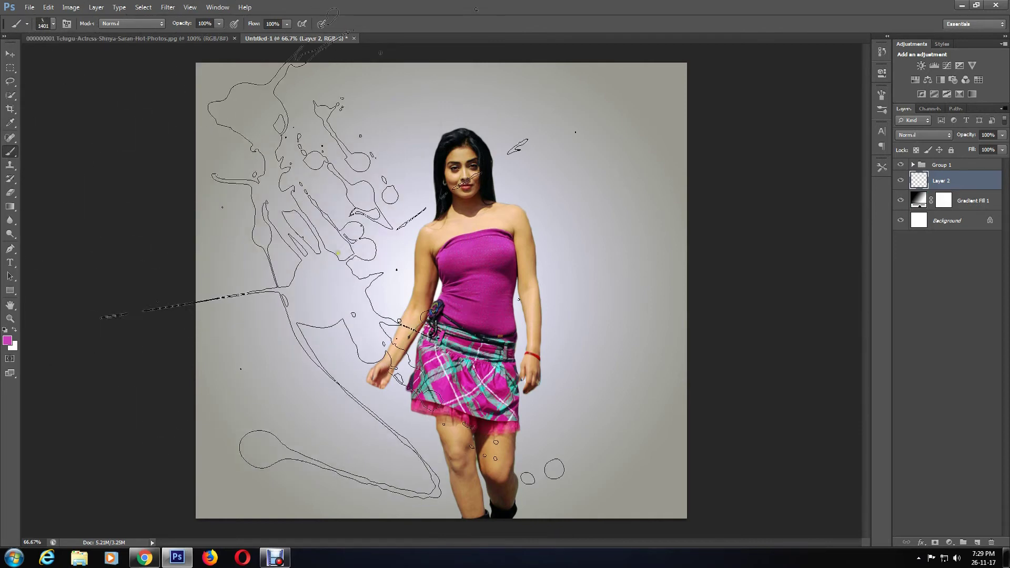
pyautogui.press('[')
pyautogui.press('[')
pyautogui.press('[')
pyautogui.press('[')
# Stamp three magenta splatters beside, right of and left of the woman.
pyautogui.click(431, 278)
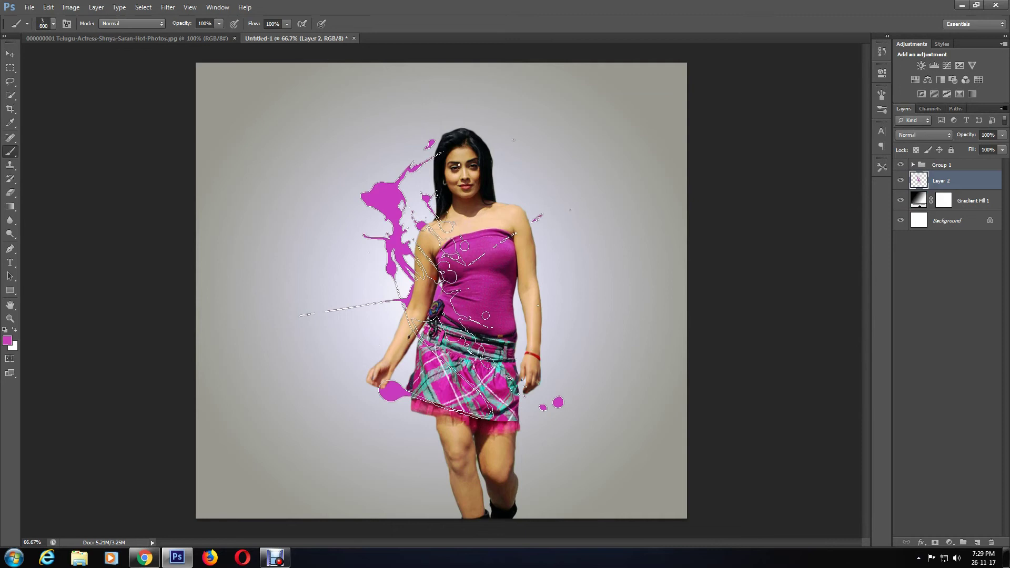
pyautogui.click(547, 330)
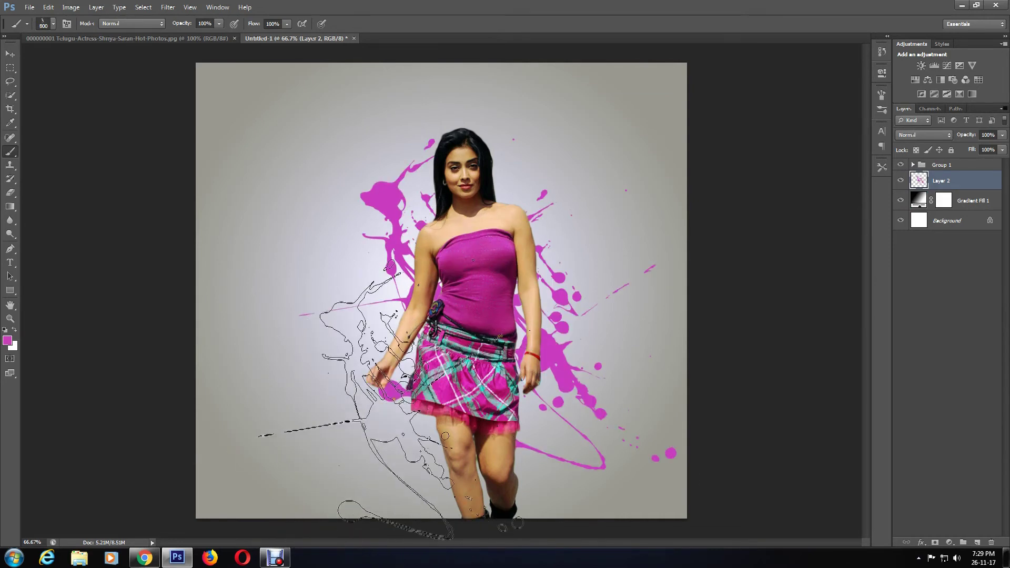
pyautogui.click(398, 399)
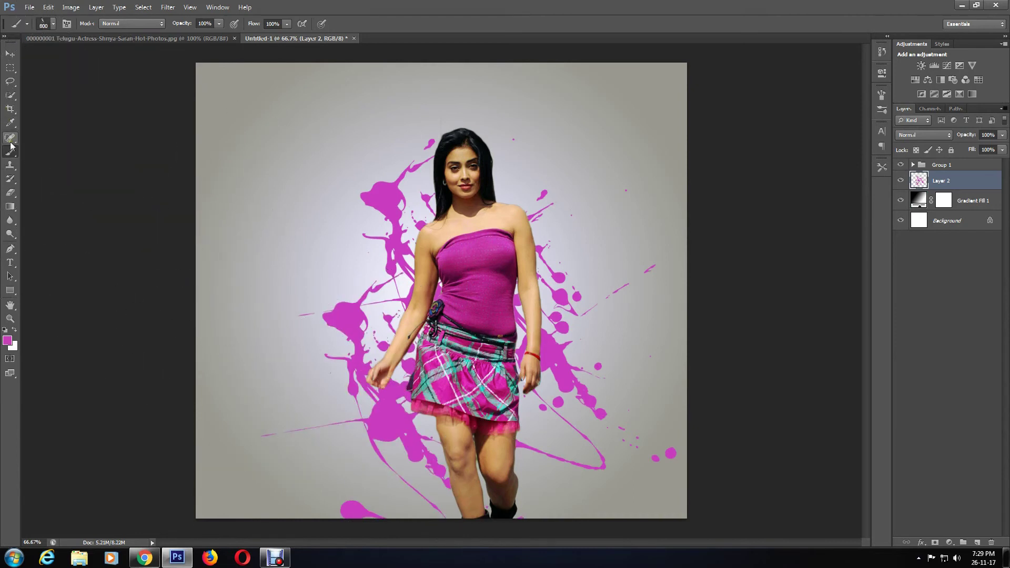
# Stamp scattered magenta dots around her with the 2500 px dots brush at 2000 px.
pyautogui.click(44, 27)
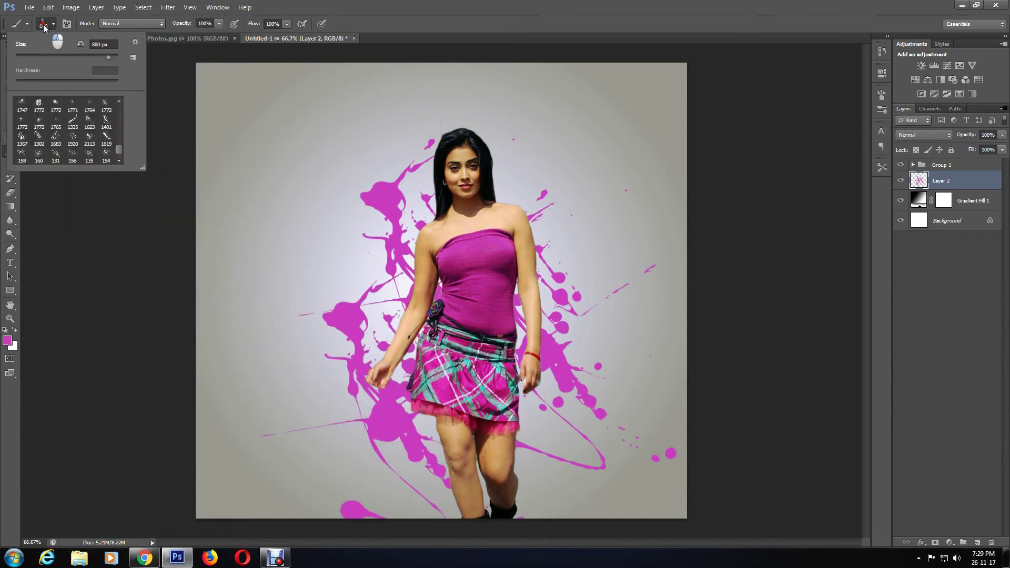
pyautogui.click(120, 100)
pyautogui.click(120, 100)
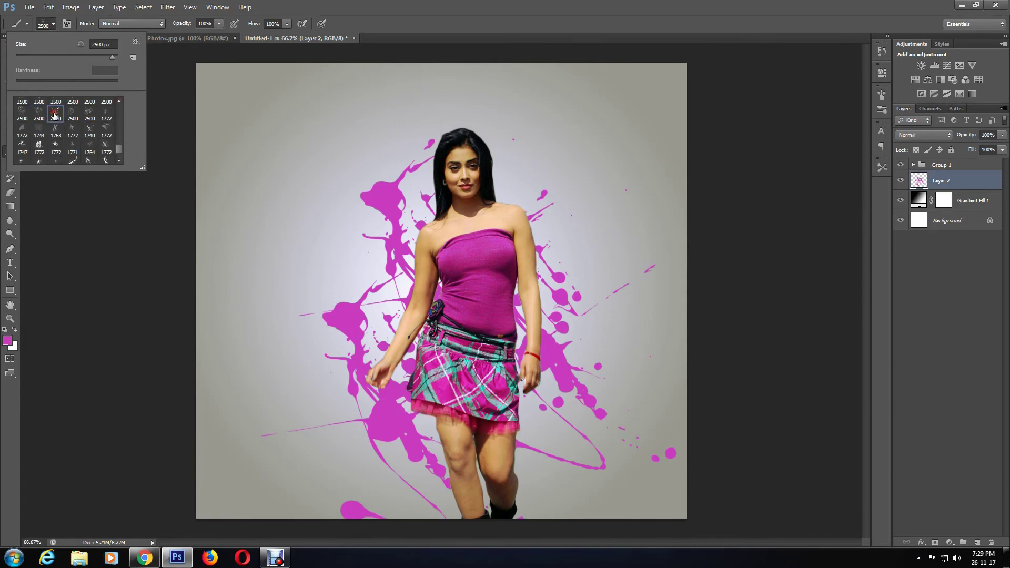
pyautogui.doubleClick(73, 127)
pyautogui.press('[')
pyautogui.press('[')
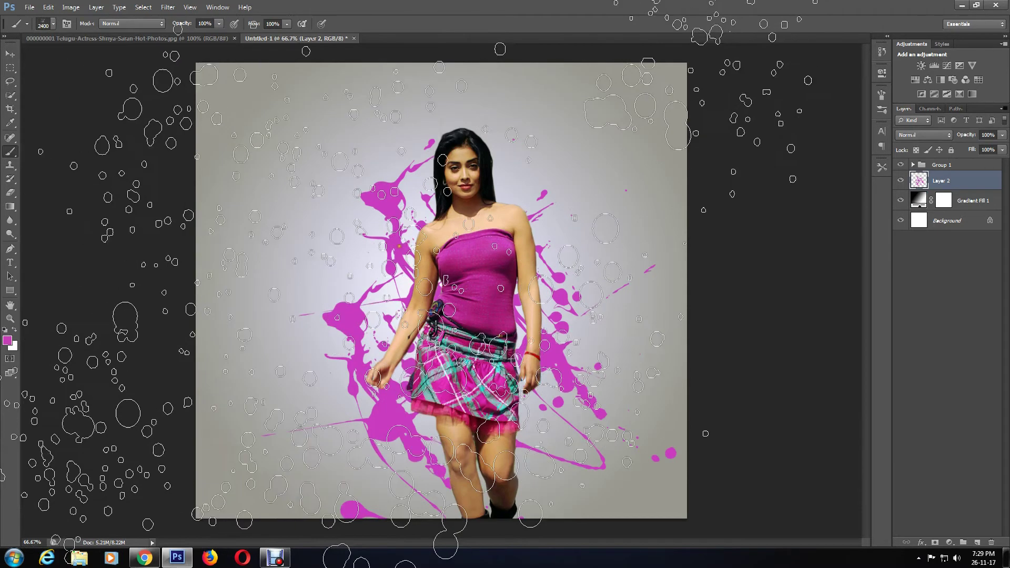
pyautogui.press('[')
pyautogui.press('[')
pyautogui.press('[')
pyautogui.click(488, 274)
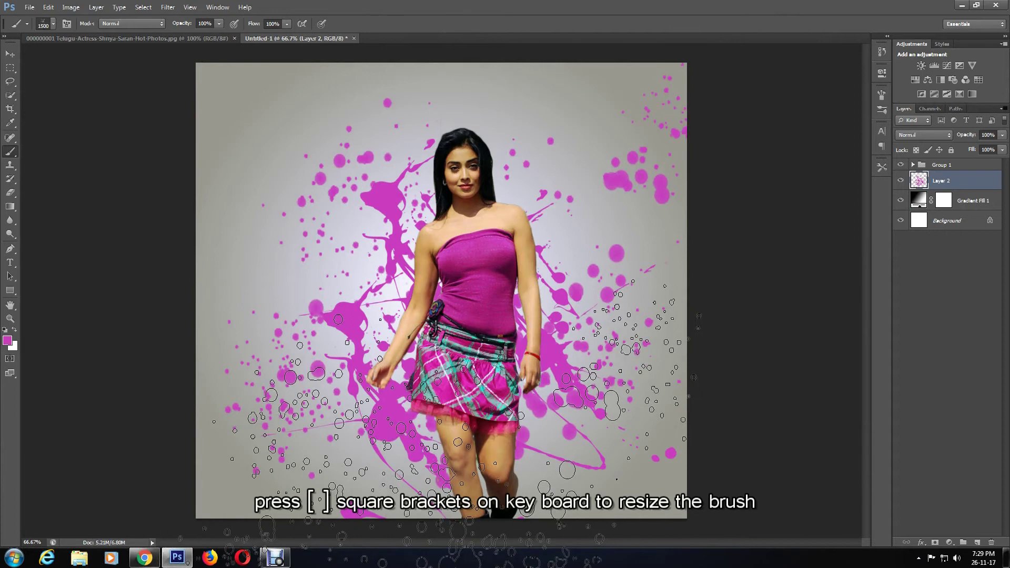
pyautogui.click(11, 123)
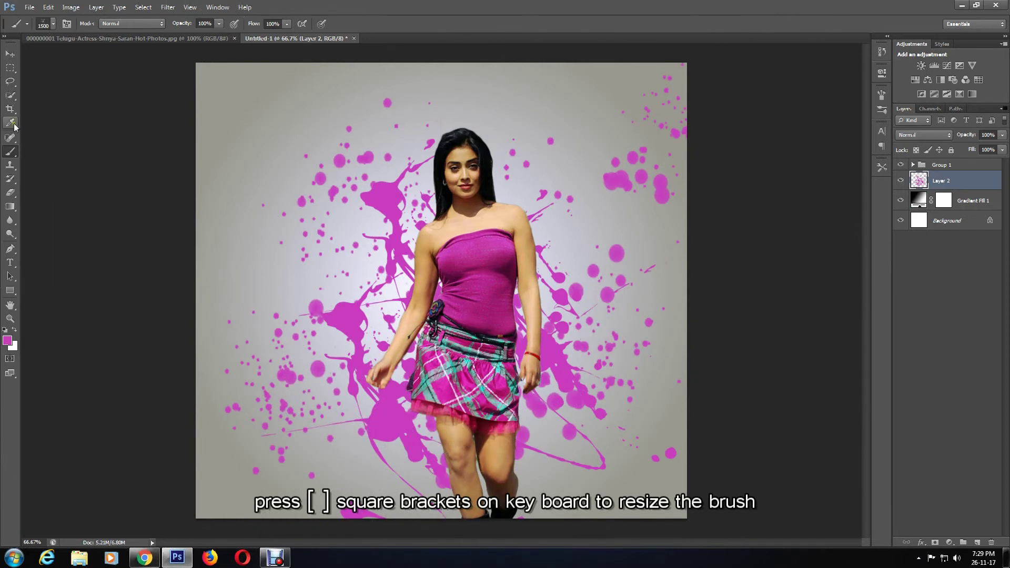
# Sample the skirt's teal and stamp teal splatter dots around the woman.
pyautogui.click(452, 365)
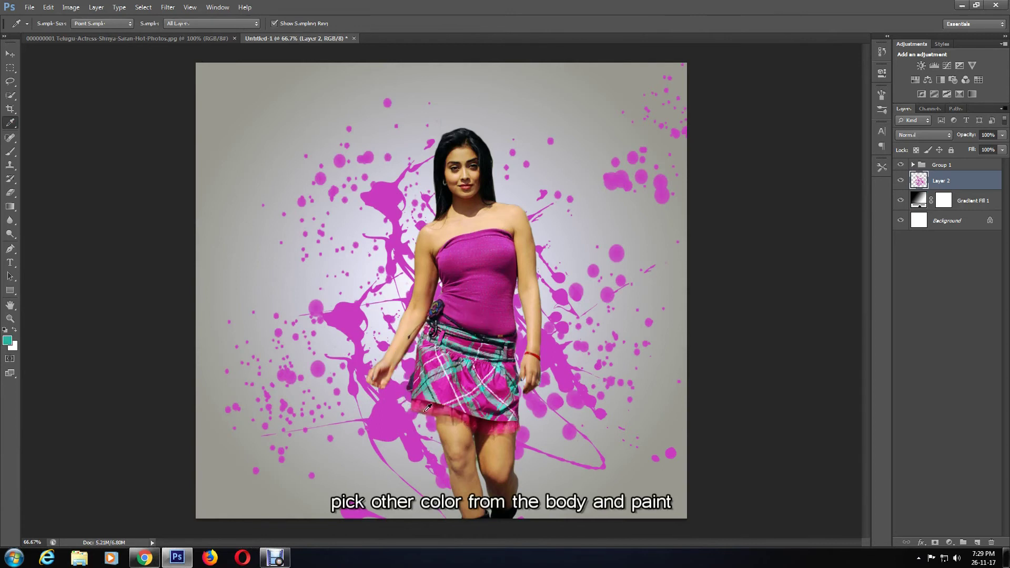
pyautogui.click(10, 151)
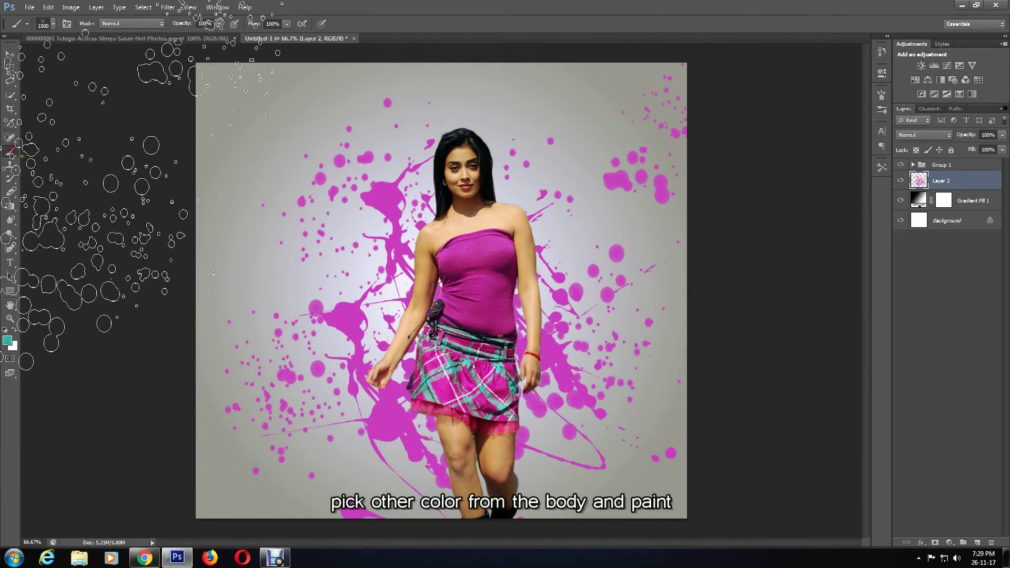
pyautogui.click(426, 416)
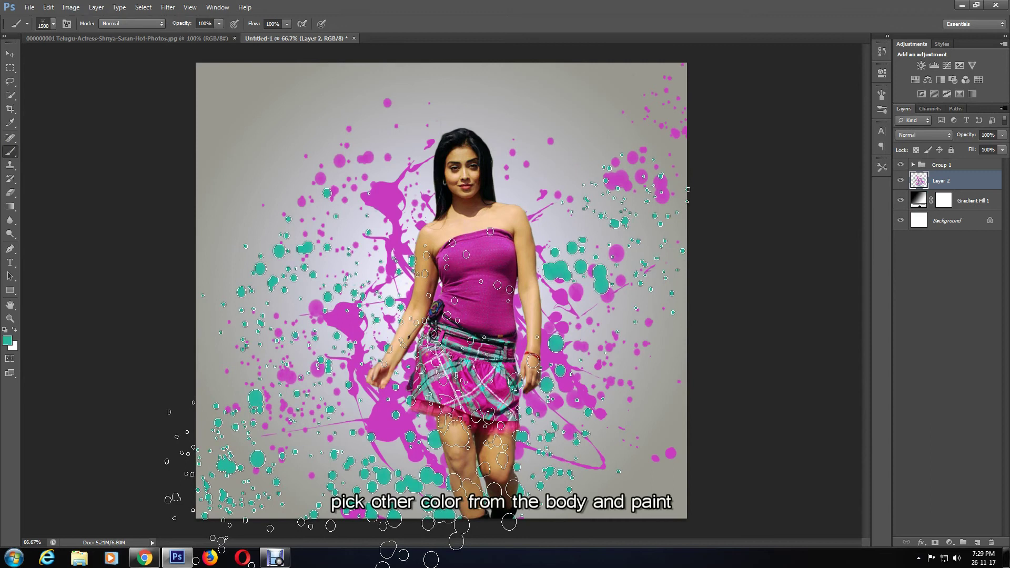
pyautogui.press('[')
pyautogui.press('[')
pyautogui.press('[')
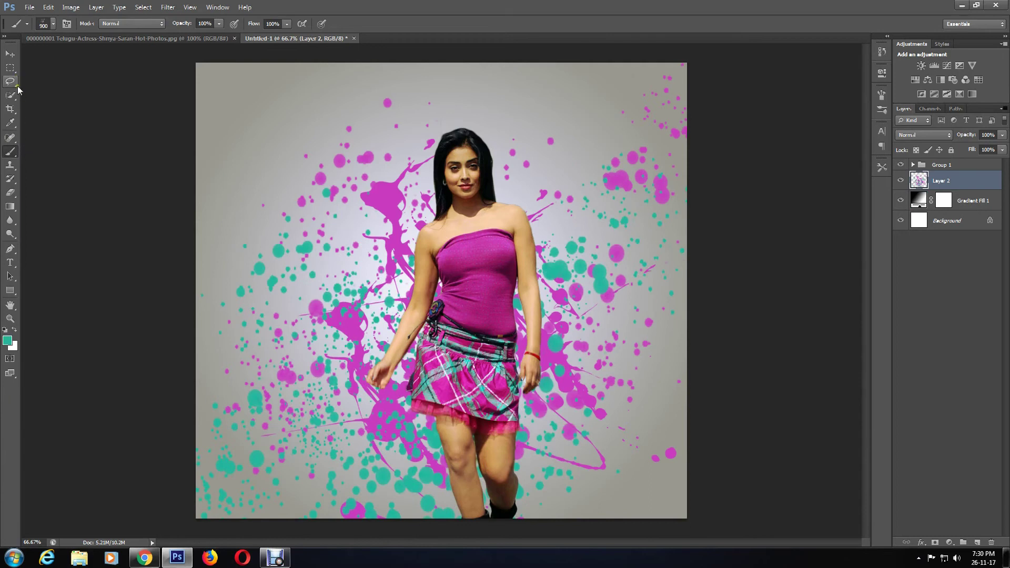
# Stamp large lavender splatters behind the woman with the 1401 px splatter brush.
pyautogui.click(10, 123)
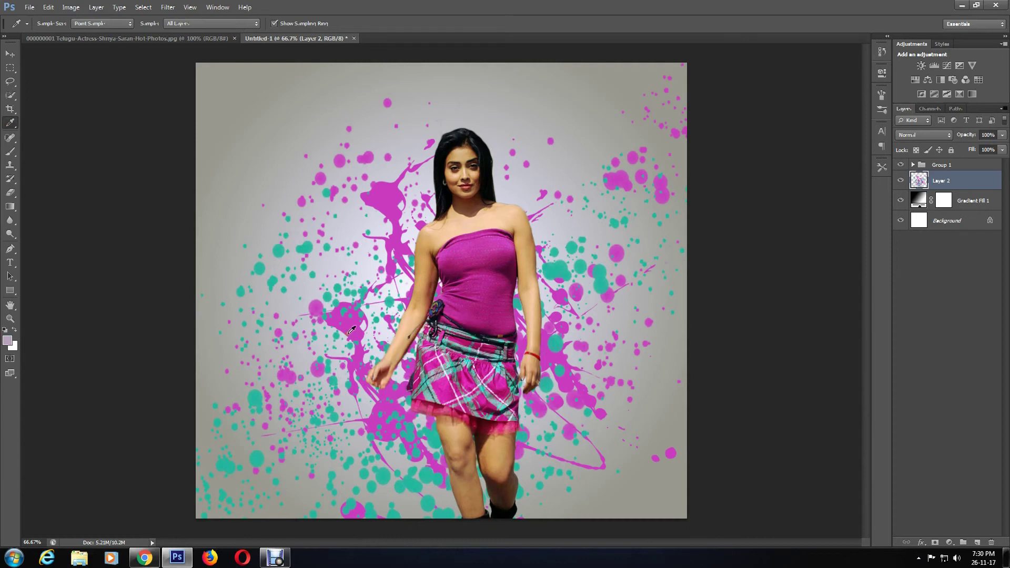
pyautogui.click(10, 151)
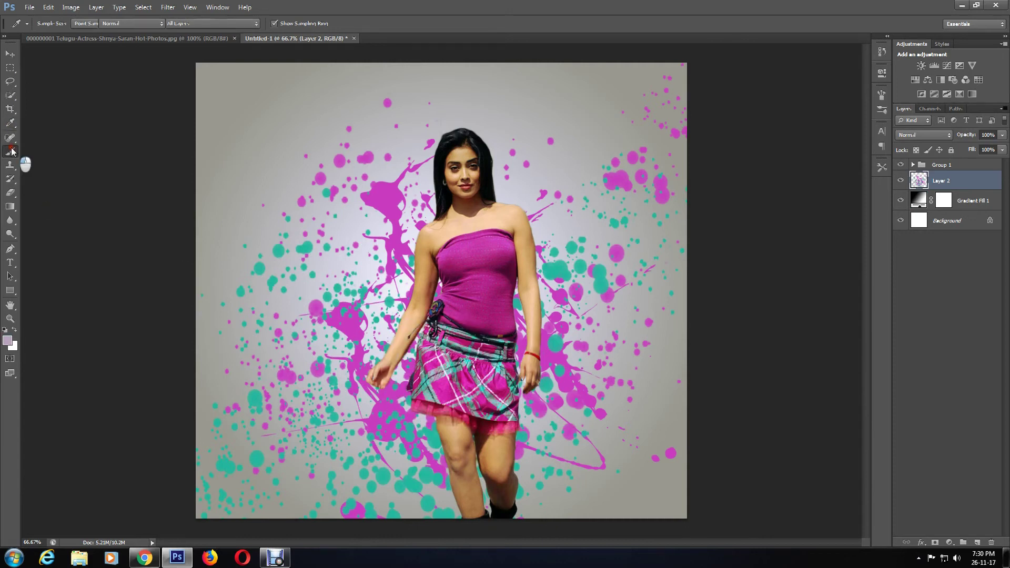
pyautogui.moveTo(473, 453); pyautogui.dragTo(500, 369)
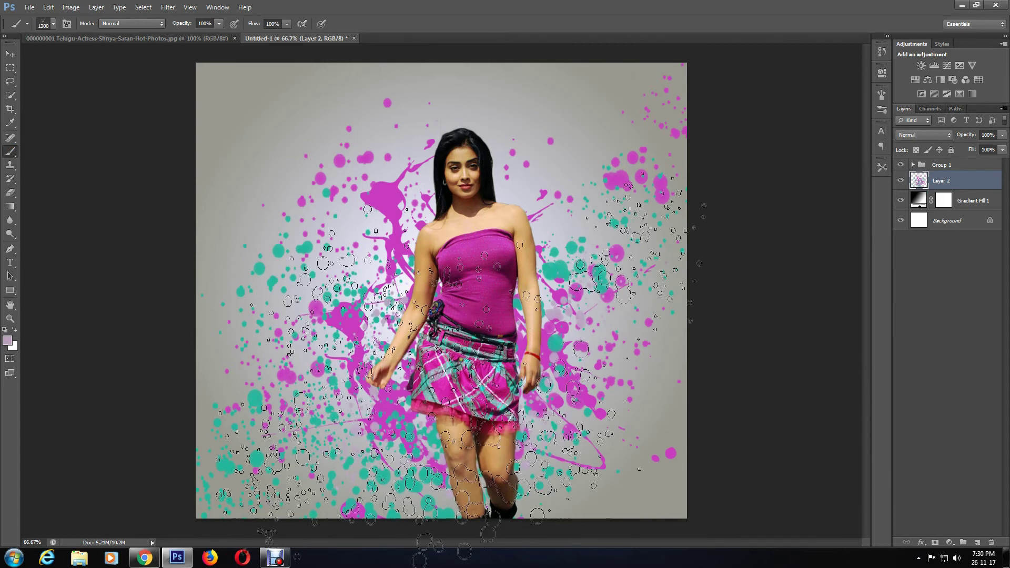
pyautogui.click(53, 23)
pyautogui.click(87, 158)
pyautogui.click(427, 308)
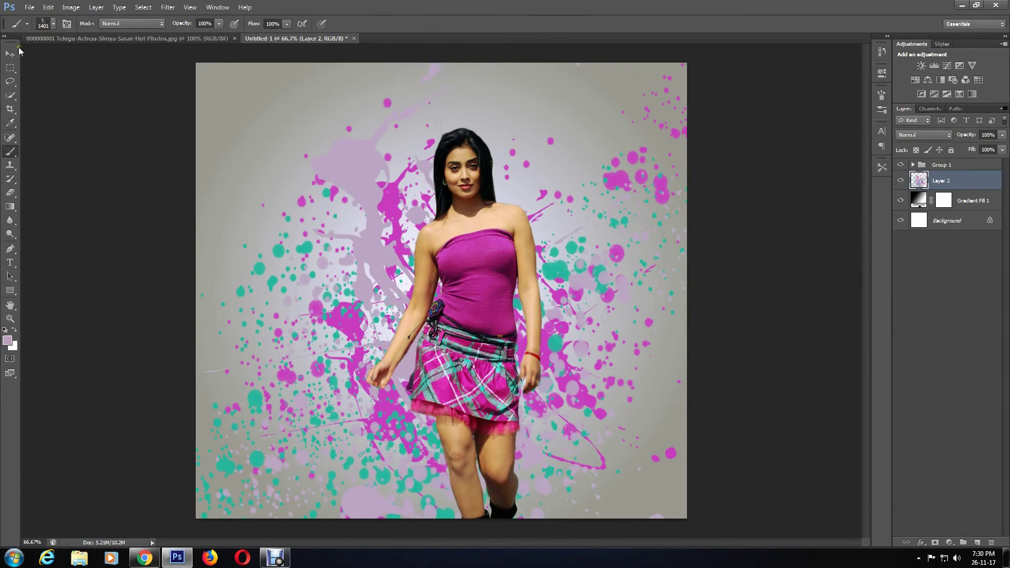
# Sample a tan colour and stamp tan dots around her legs and upper canvas.
pyautogui.press('i')
pyautogui.click(10, 151)
pyautogui.click(463, 463)
pyautogui.click(53, 24)
pyautogui.click(62, 112)
pyautogui.click(474, 342)
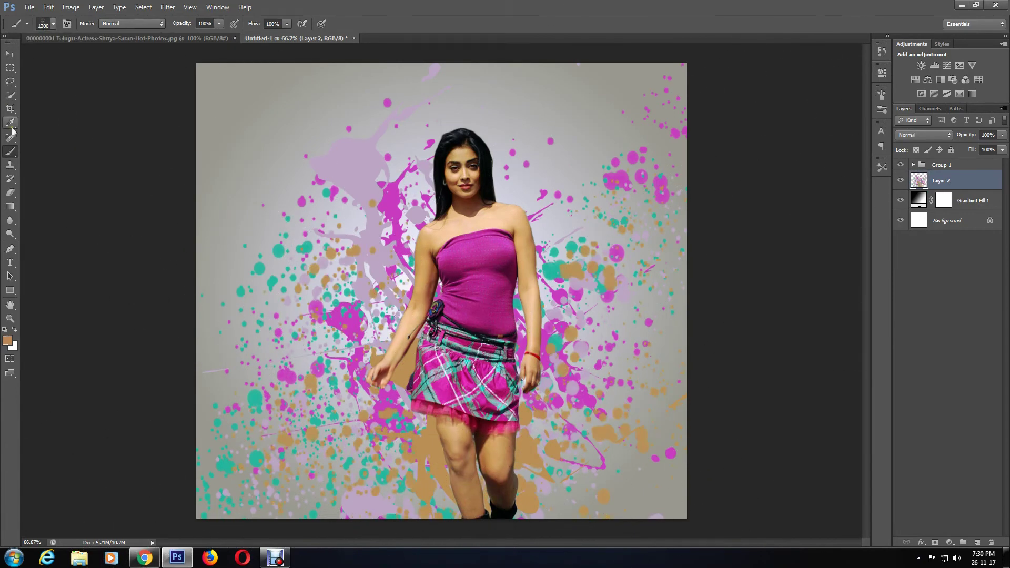
pyautogui.click(473, 174)
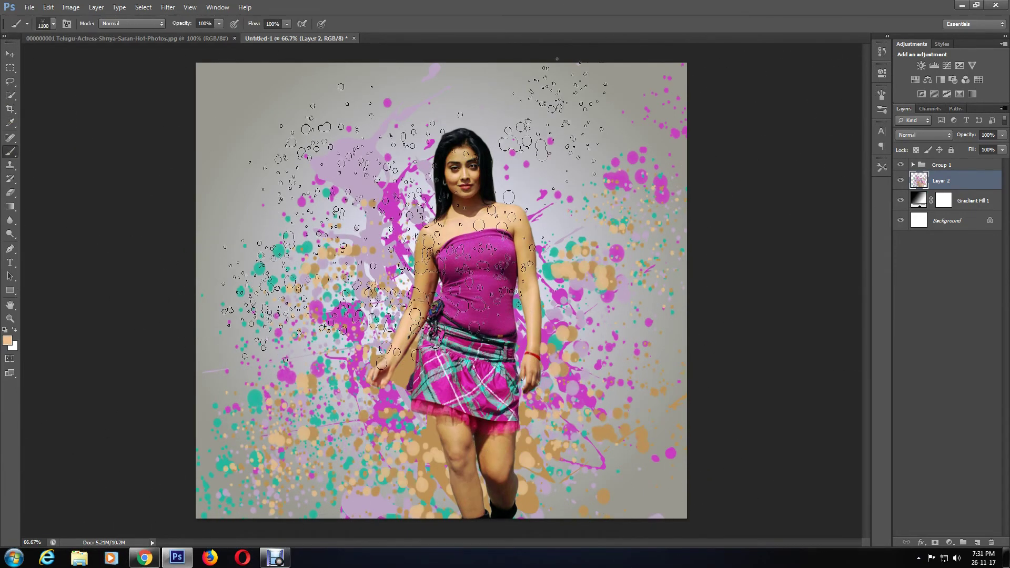
# Load the large 1623 px splatter brush and bring up its tip settings.
pyautogui.click(44, 28)
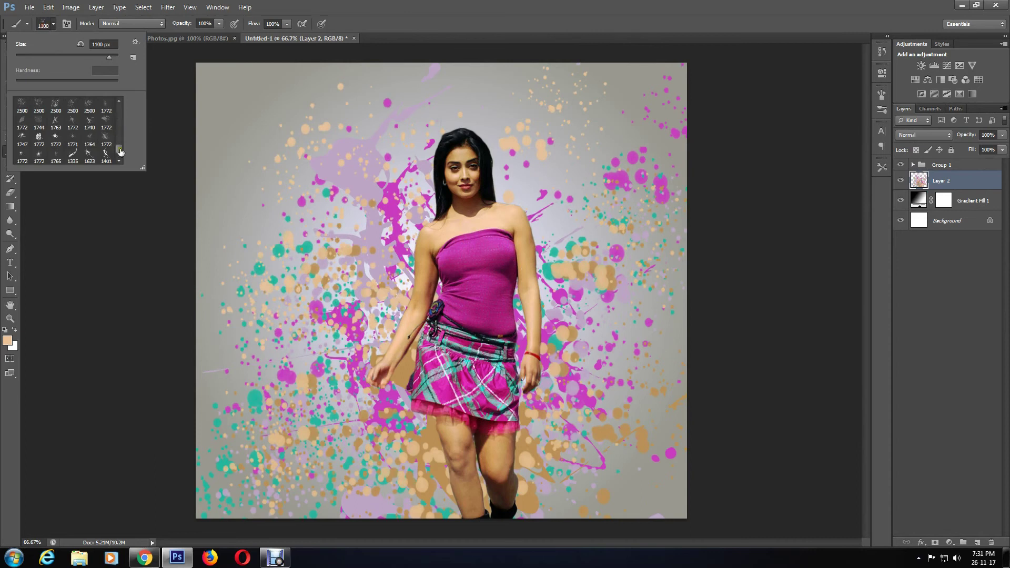
pyautogui.doubleClick(89, 153)
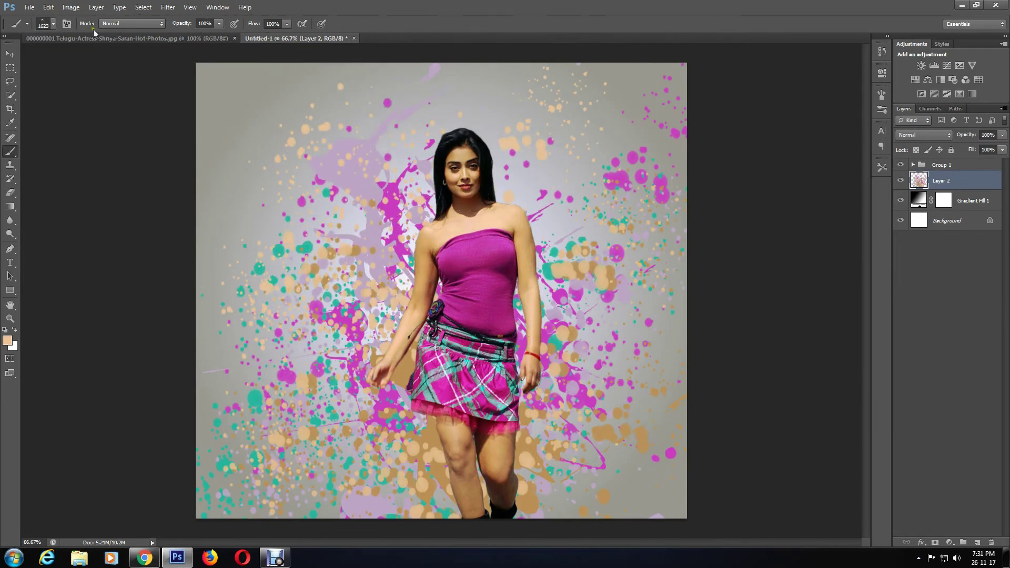
pyautogui.click(67, 23)
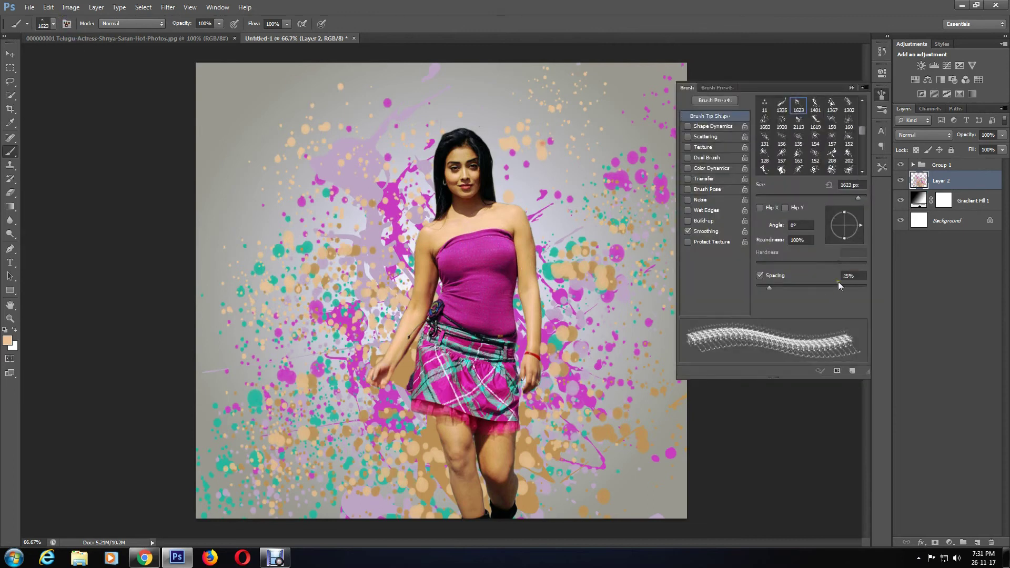
# Angle the brush tip to 58° and stamp black splatters over the hair at 600–900 px.
pyautogui.moveTo(860, 226); pyautogui.dragTo(856, 209)
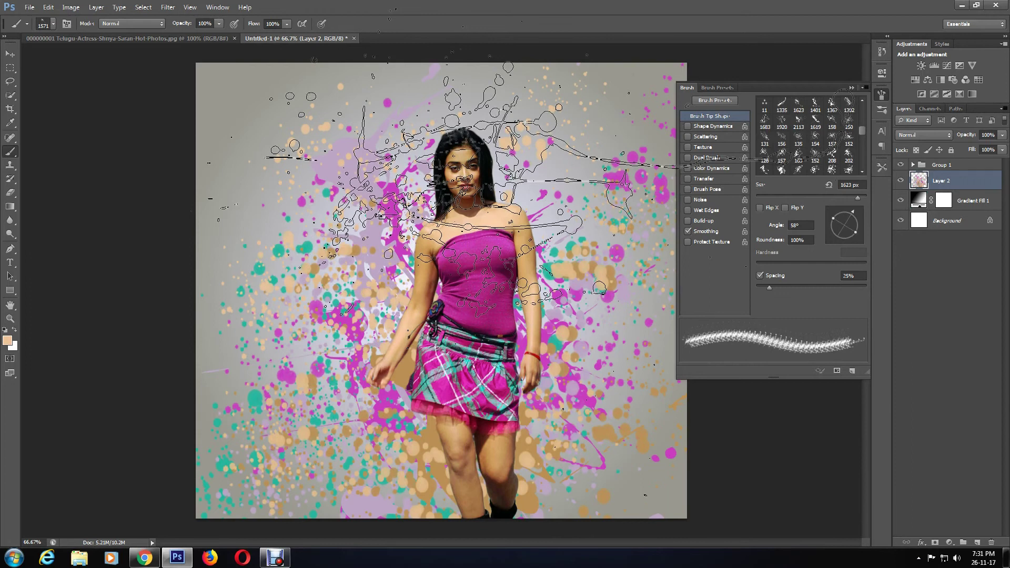
pyautogui.press('[')
pyautogui.press('[')
pyautogui.press('[')
pyautogui.press('[')
pyautogui.press('[')
pyautogui.press('[')
pyautogui.press('[')
pyautogui.press('[')
pyautogui.press('[')
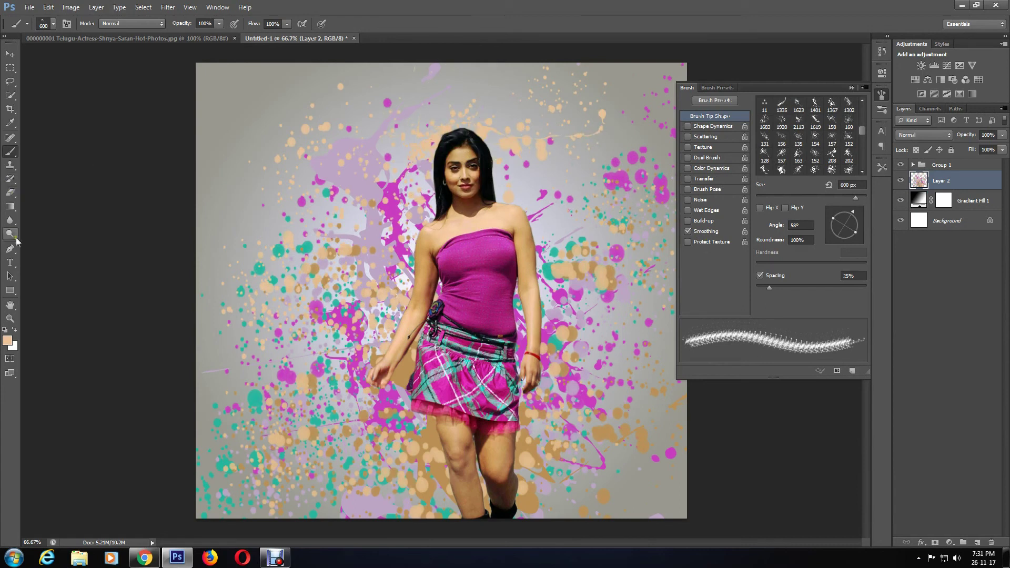
pyautogui.click(10, 122)
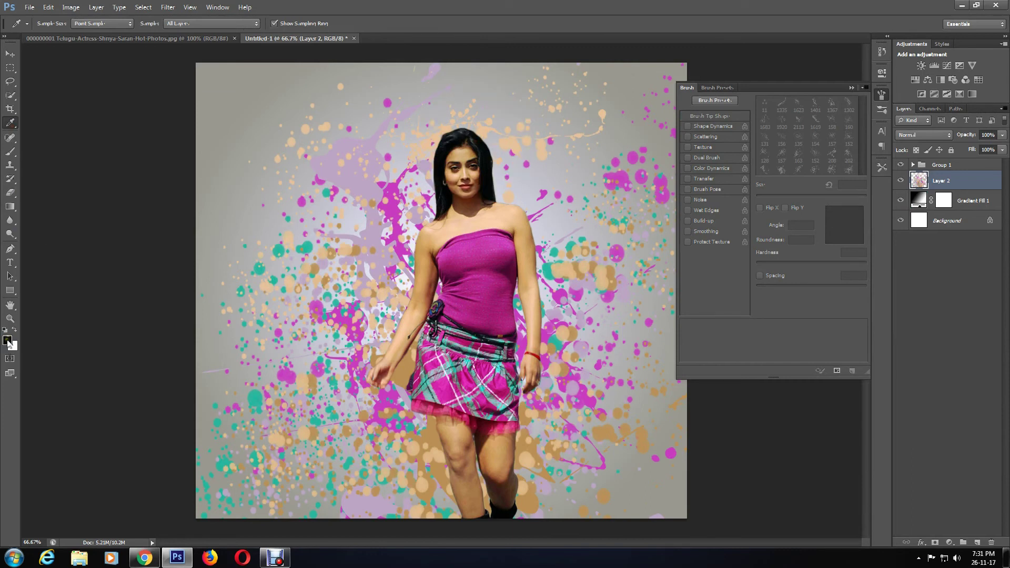
pyautogui.click(10, 151)
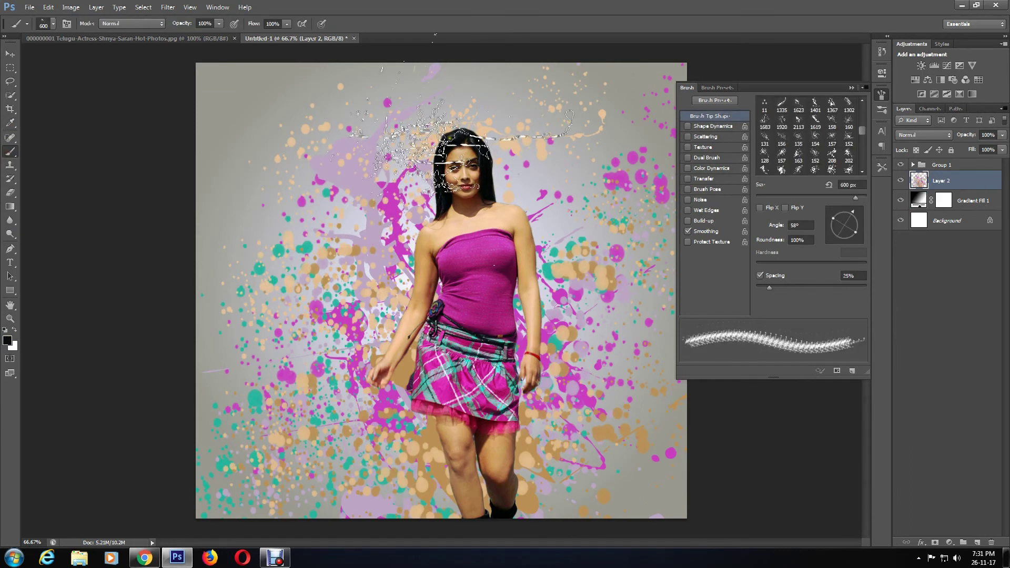
pyautogui.click(468, 126)
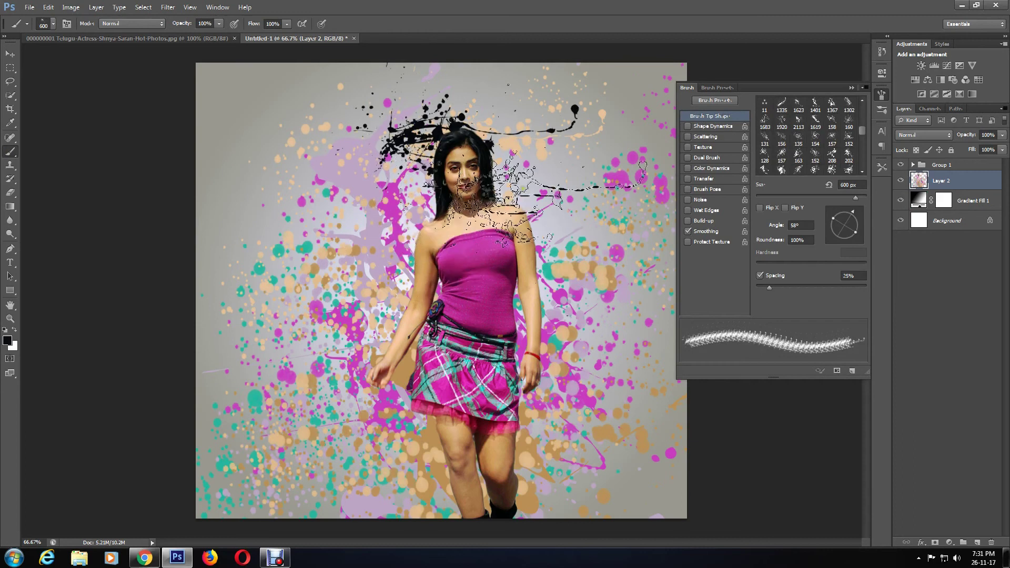
pyautogui.press(']')
pyautogui.press(']')
pyautogui.press(']')
pyautogui.click(500, 142)
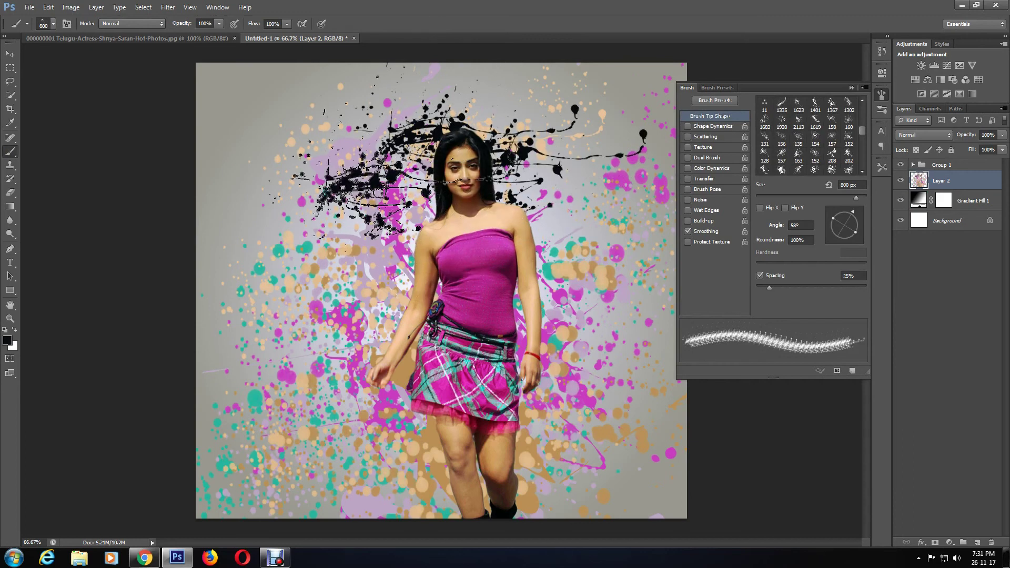
pyautogui.click(416, 192)
# Stamp a grey feather-shaped brush at 1300 px over the hair.
pyautogui.click(53, 24)
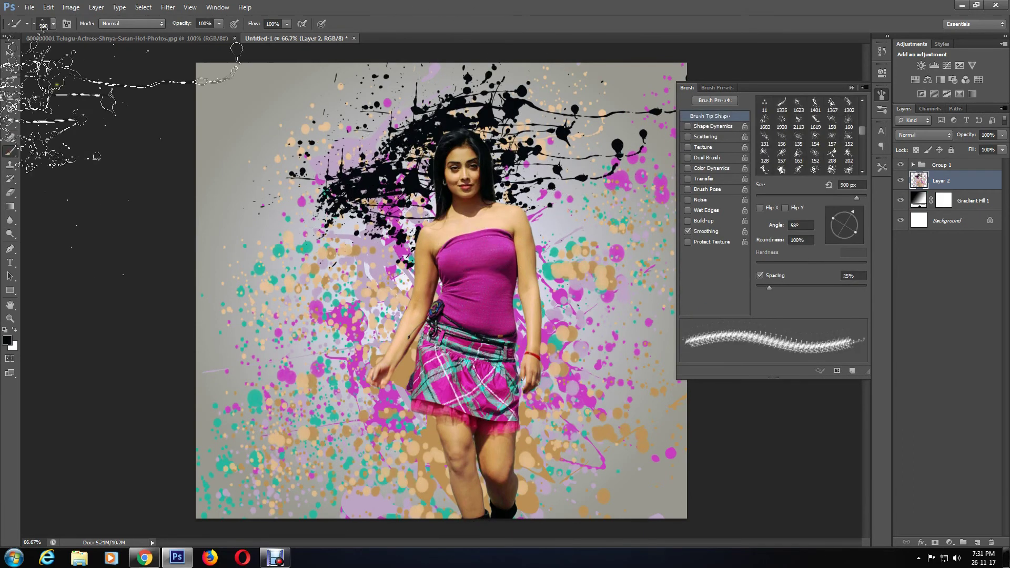
pyautogui.doubleClick(54, 138)
pyautogui.click(547, 152)
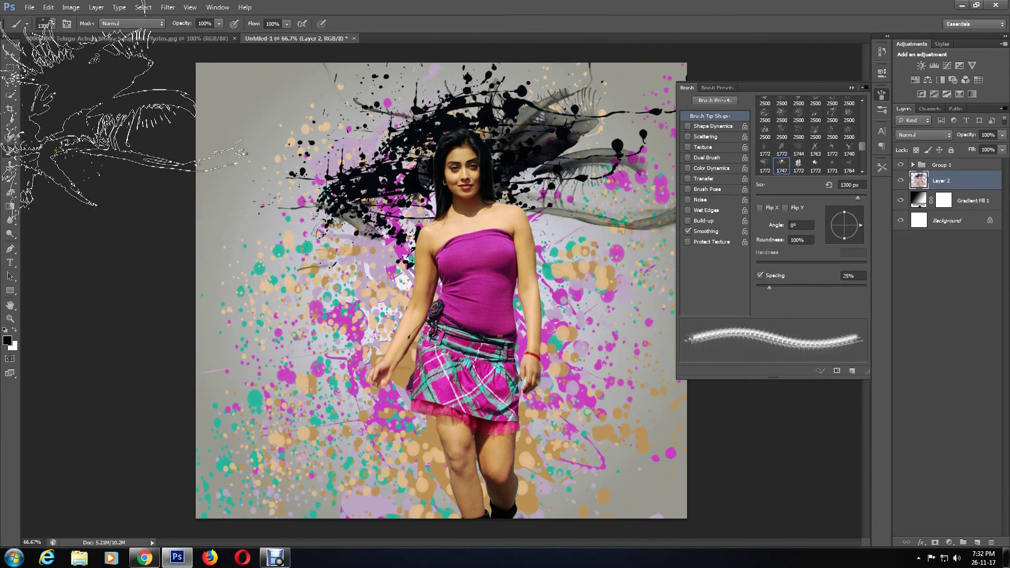
# Scatter magenta dots across the backdrop with the bubble-scatter brush at 900 px.
pyautogui.click(53, 24)
pyautogui.doubleClick(68, 126)
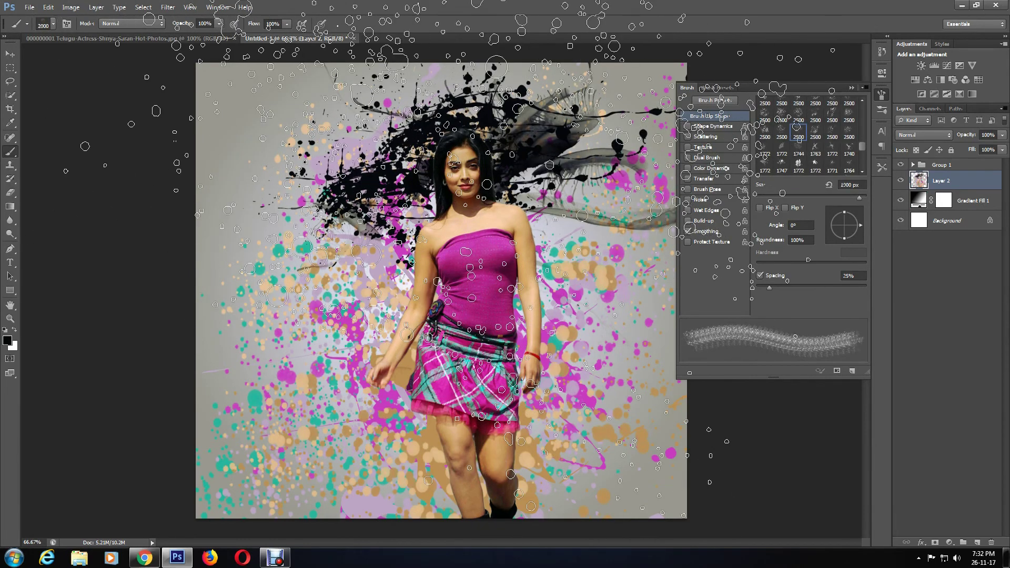
pyautogui.press('[')
pyautogui.press('[')
pyautogui.press('[')
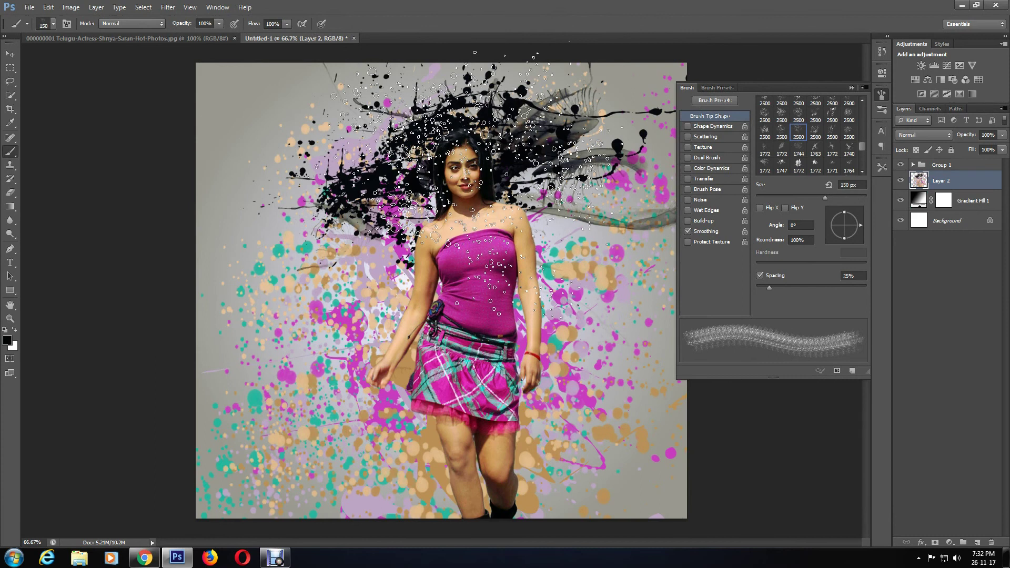
pyautogui.click(10, 122)
pyautogui.click(474, 319)
pyautogui.press('b')
pyautogui.click(395, 294)
pyautogui.click(421, 263)
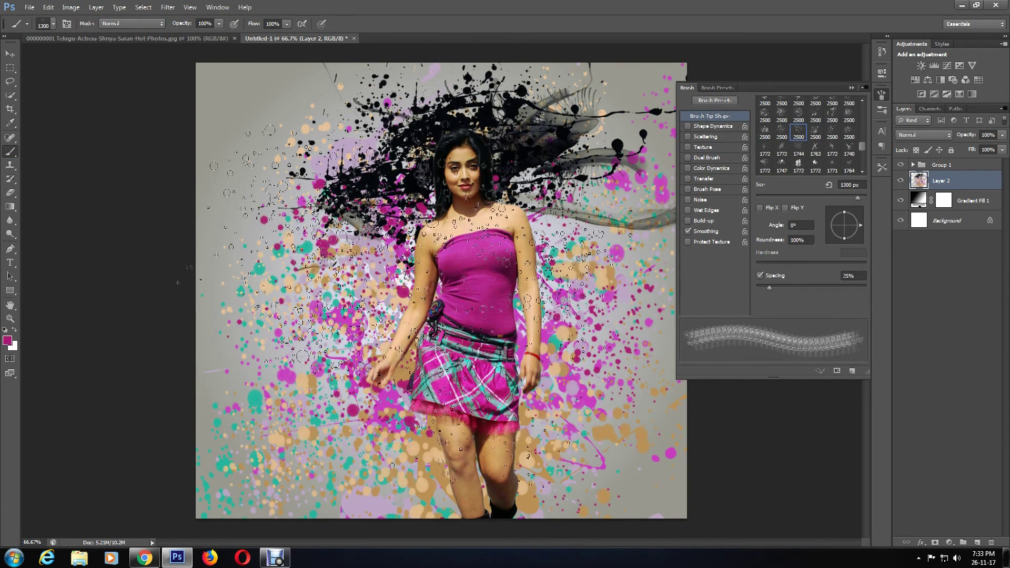
pyautogui.click(342, 263)
# Paint a magenta splash left of the face with the 1623 px splash brush.
pyautogui.scroll(3, 810, 136)
pyautogui.click(798, 104)
pyautogui.click(369, 237)
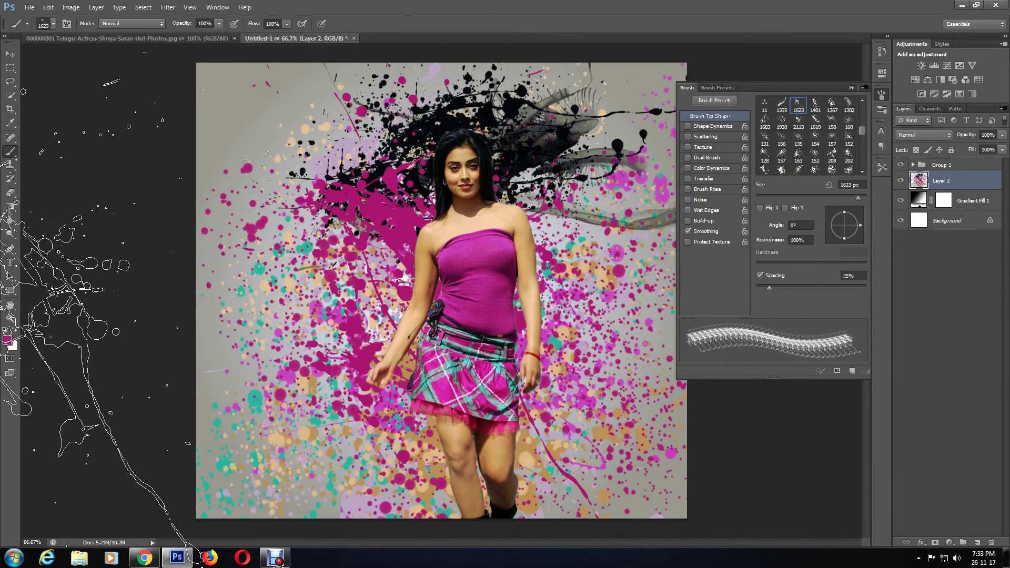
pyautogui.click(853, 87)
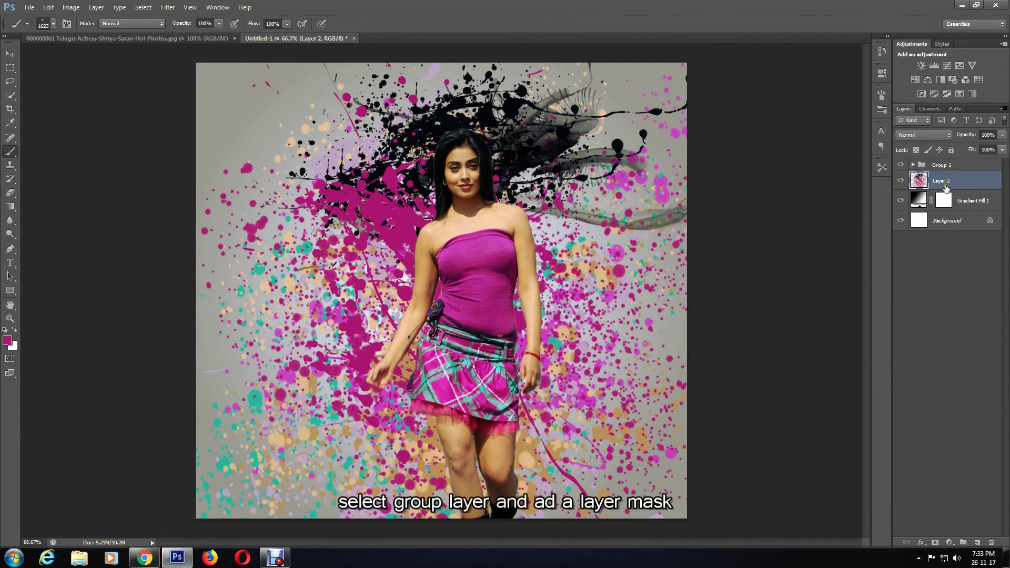
# Add a layer mask to Group 1 and stamp black splatter over the legs.
pyautogui.click(951, 166)
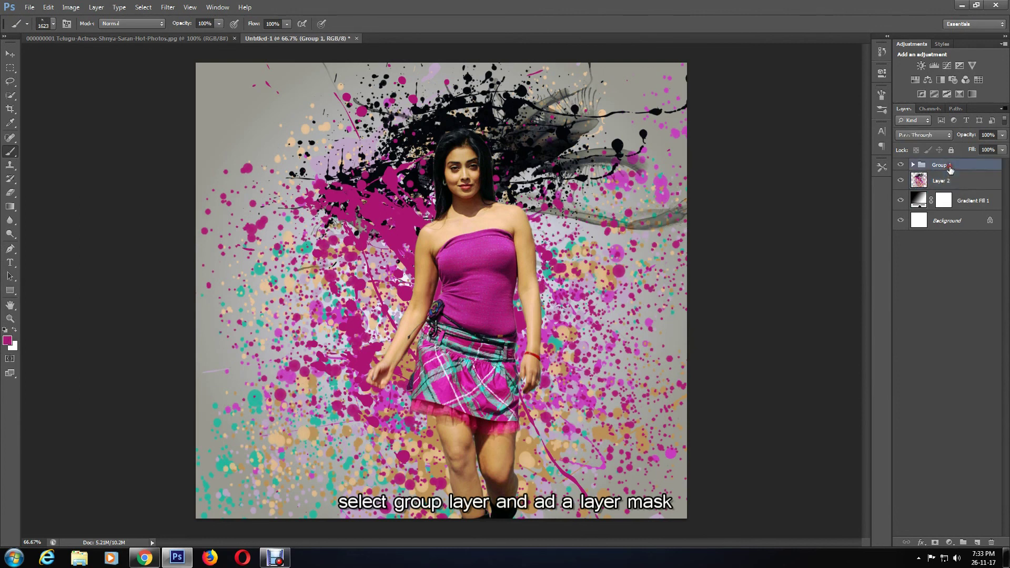
pyautogui.click(936, 543)
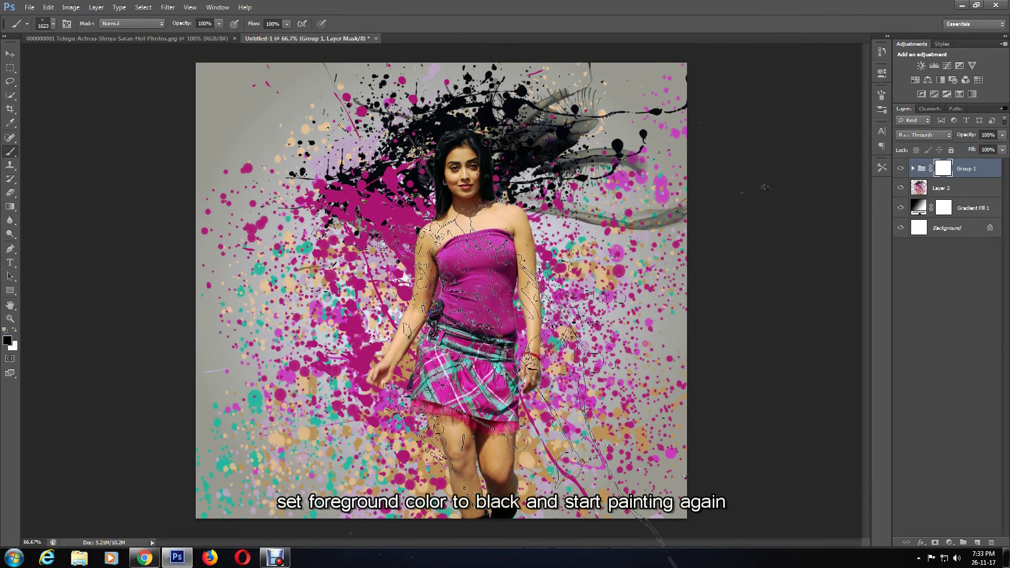
pyautogui.click(489, 464)
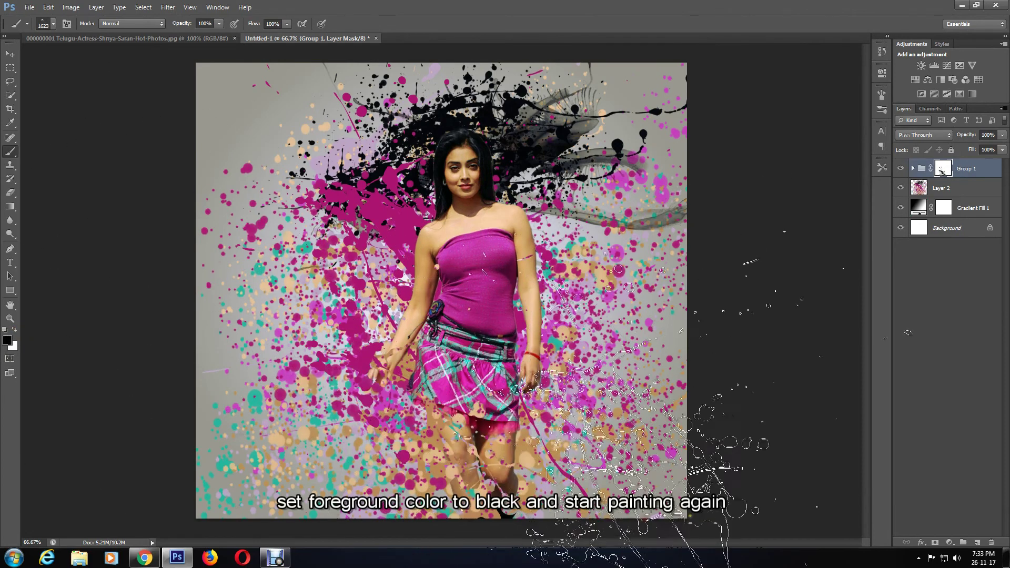
# Resize the brush to 600 px and dissolve more of the legs into splatter on the mask.
pyautogui.click(53, 23)
pyautogui.press('Return')
pyautogui.press(']')
pyautogui.press(']')
pyautogui.press(']')
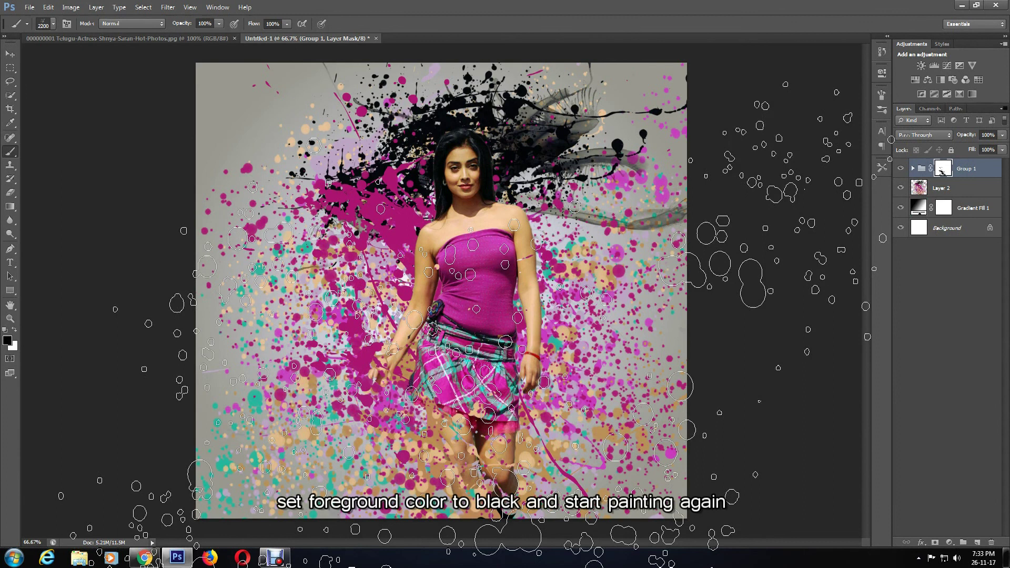
pyautogui.press('[')
pyautogui.press('[')
pyautogui.press('[')
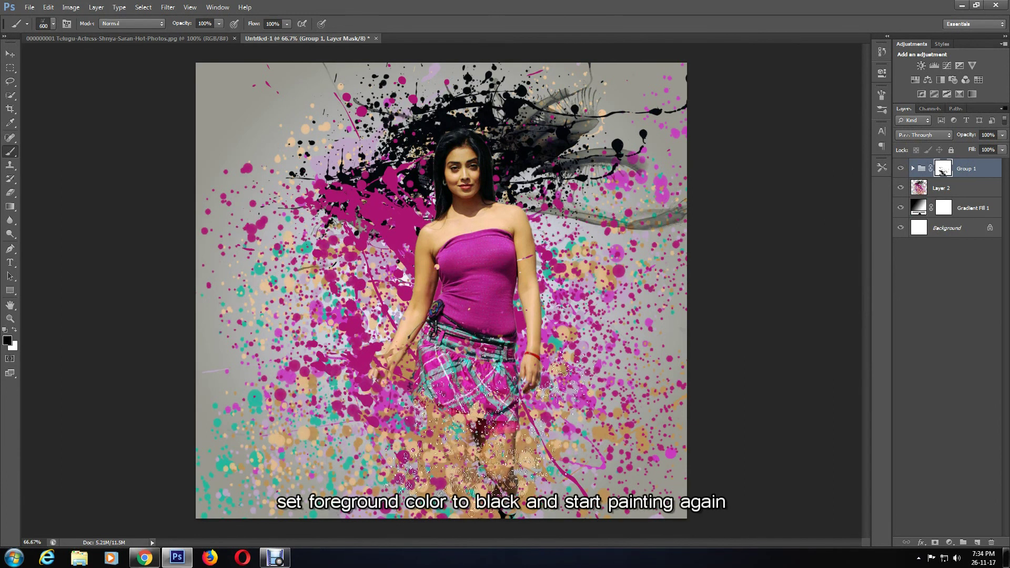
pyautogui.moveTo(463, 431); pyautogui.dragTo(442, 448)
pyautogui.click(436, 444)
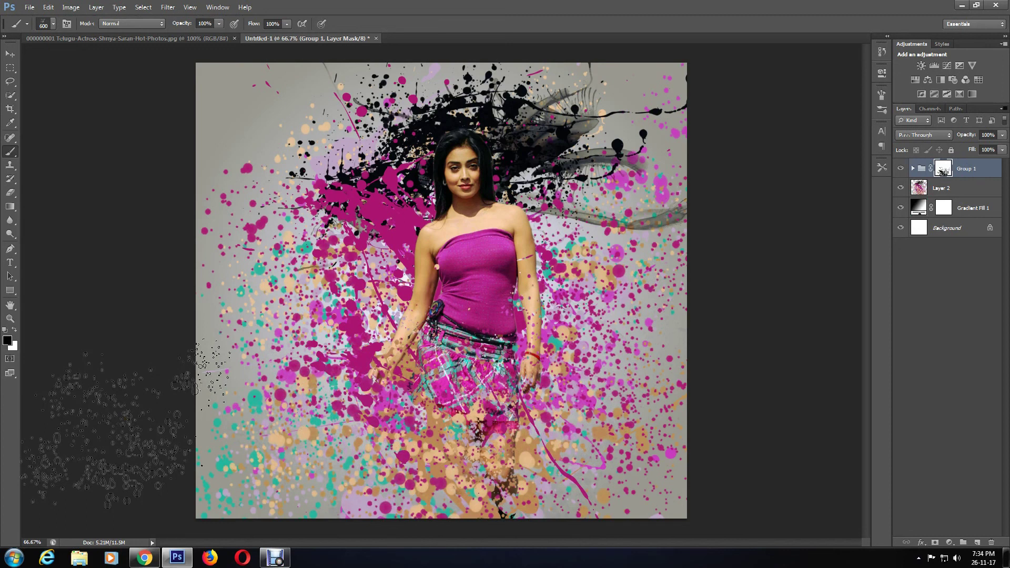
# Save the artwork as a JPEG on the Desktop, then undo the flatten to restore the layers.
pyautogui.click(36, 5)
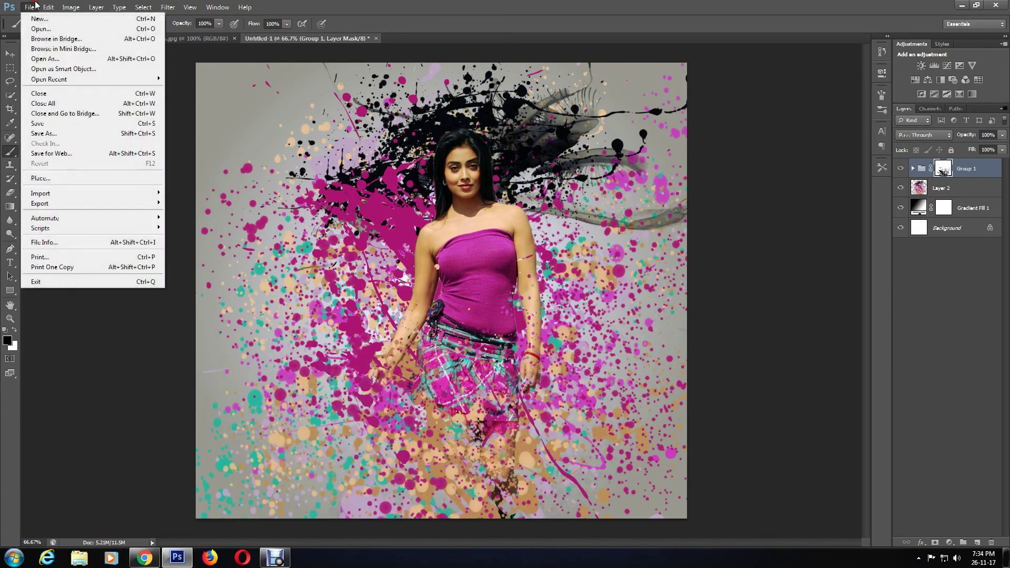
pyautogui.click(47, 134)
pyautogui.click(249, 169)
pyautogui.click(389, 295)
pyautogui.click(360, 358)
pyautogui.click(501, 281)
pyautogui.press('Return')
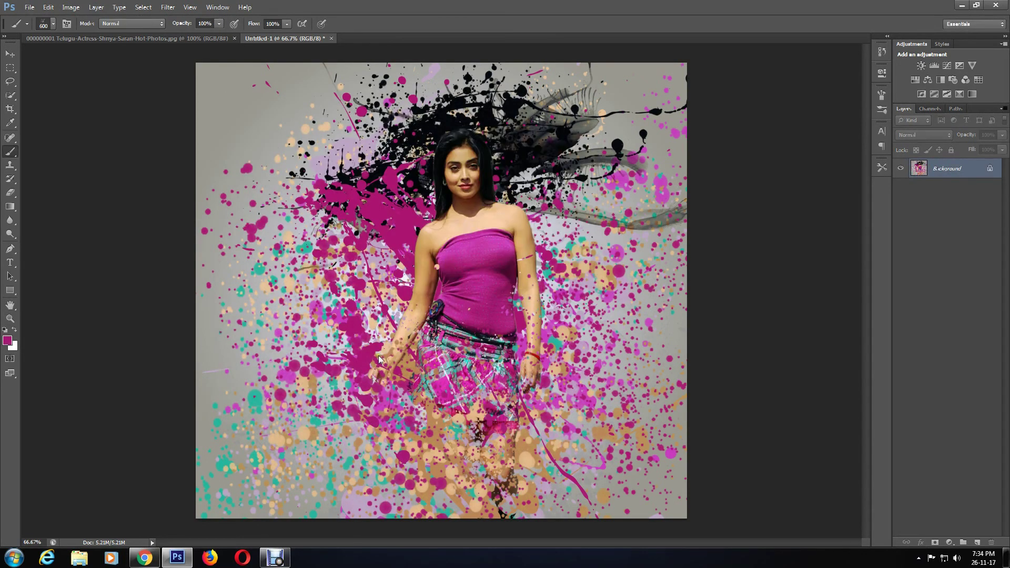
pyautogui.hotkey('ctrl', 'z')
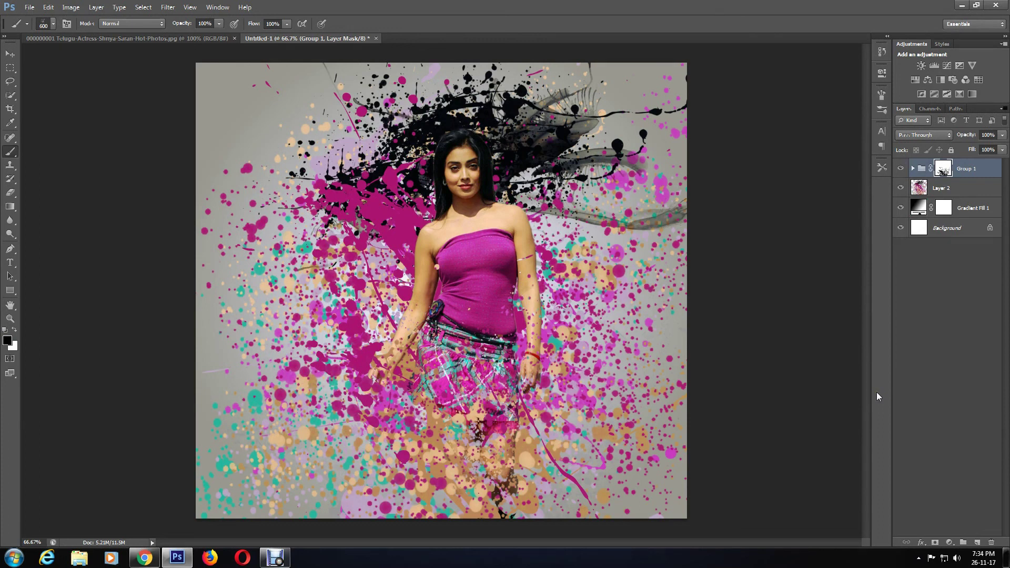
pyautogui.hotkey('ctrl', 'shift', 'd')
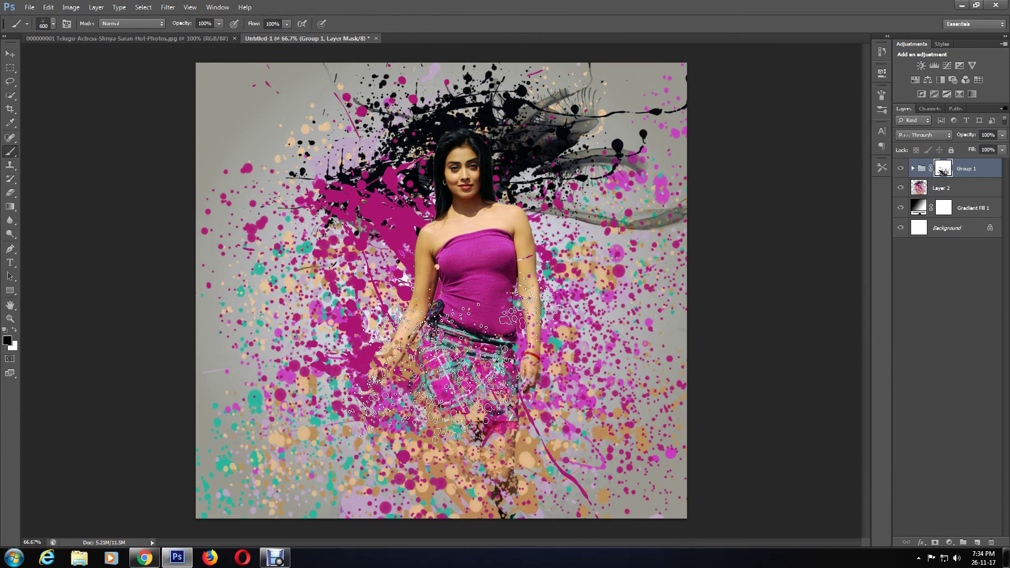